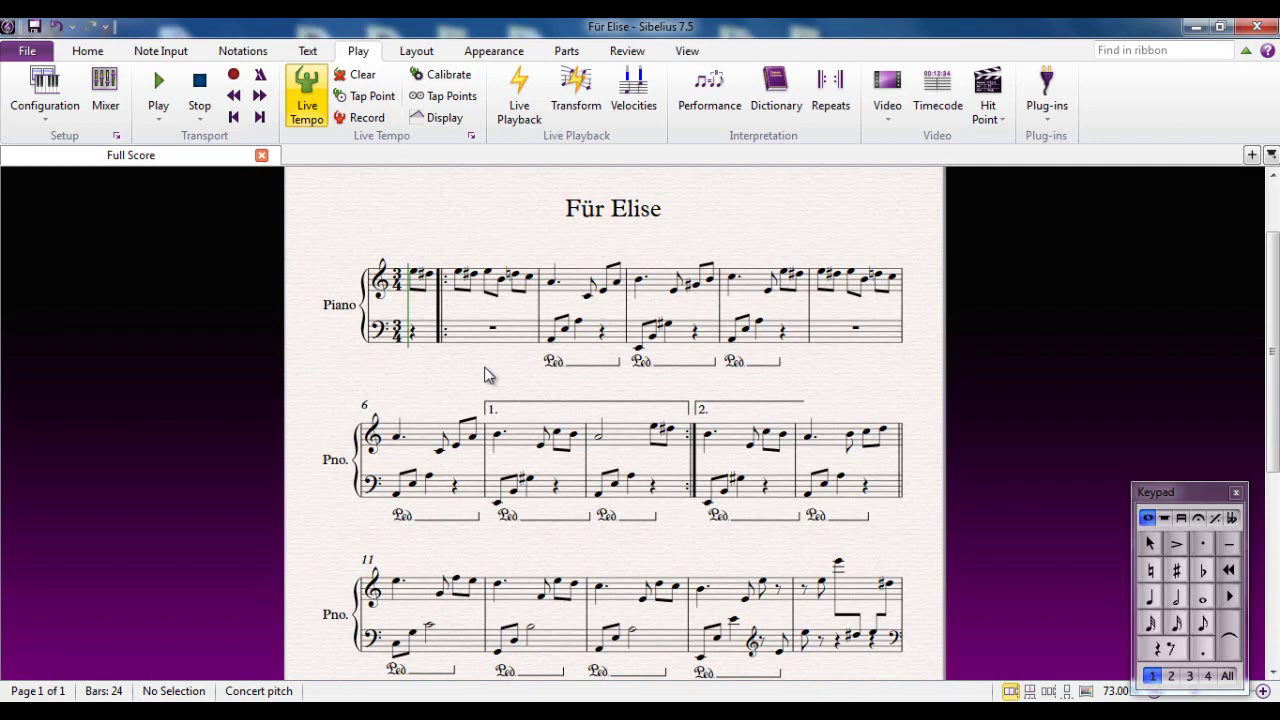
Play the 24-bar Für Elise score from the start through to its final bar
scroll(485, 374, "down", 4)
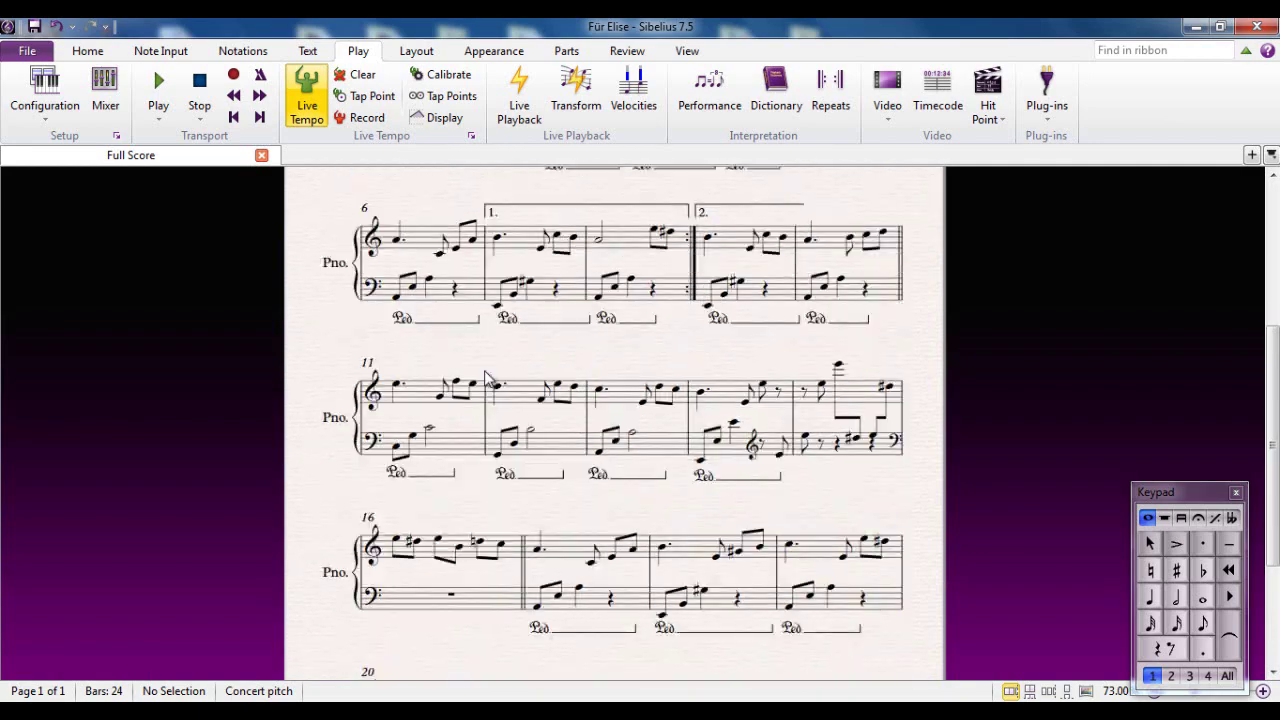
scroll(484, 372, "up", 4)
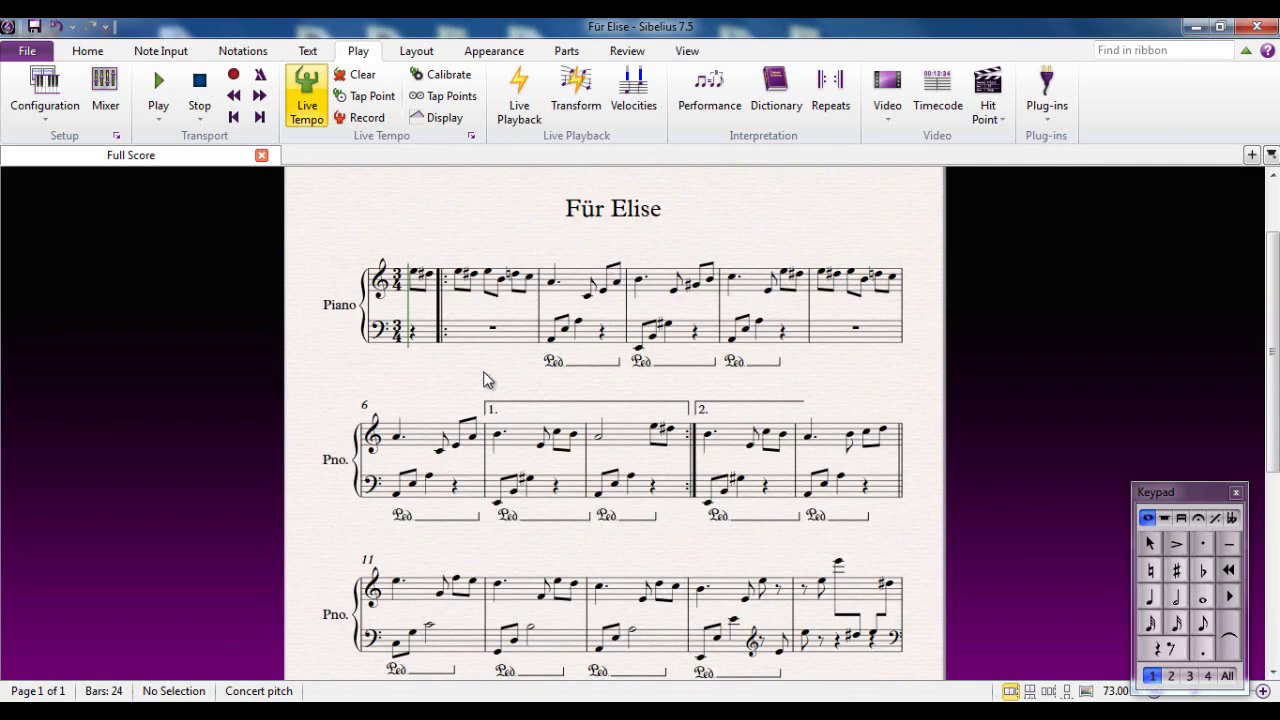
key("space")
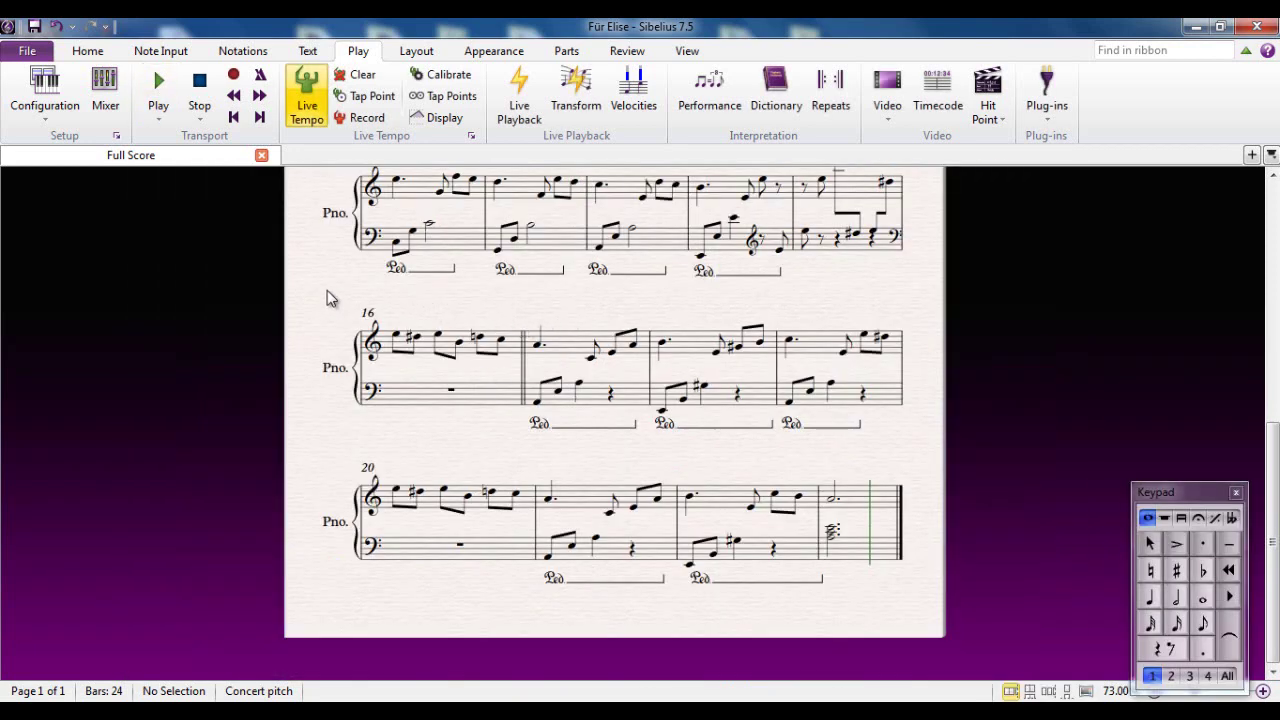
Pan back to the first page so the Für Elise title and first system are visible
left_click_drag(327, 290, 308, 418)
scroll(318, 303, "up", 3)
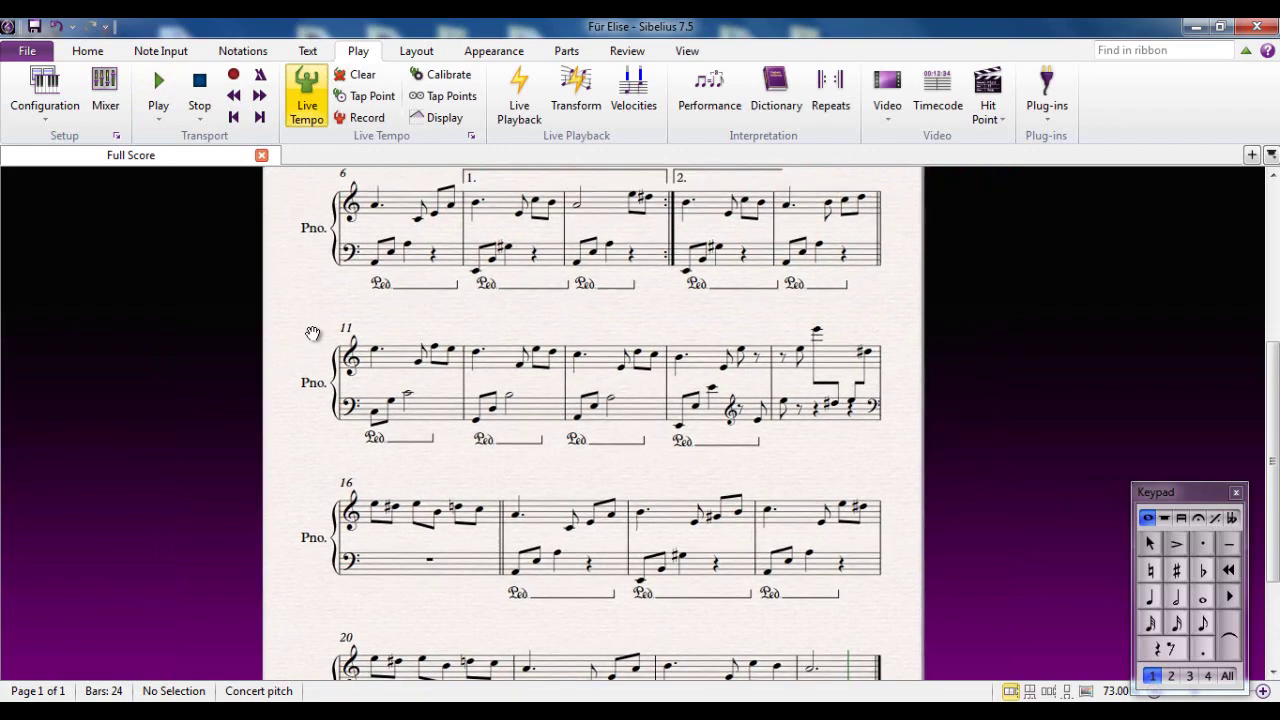
left_click_drag(317, 282, 310, 359)
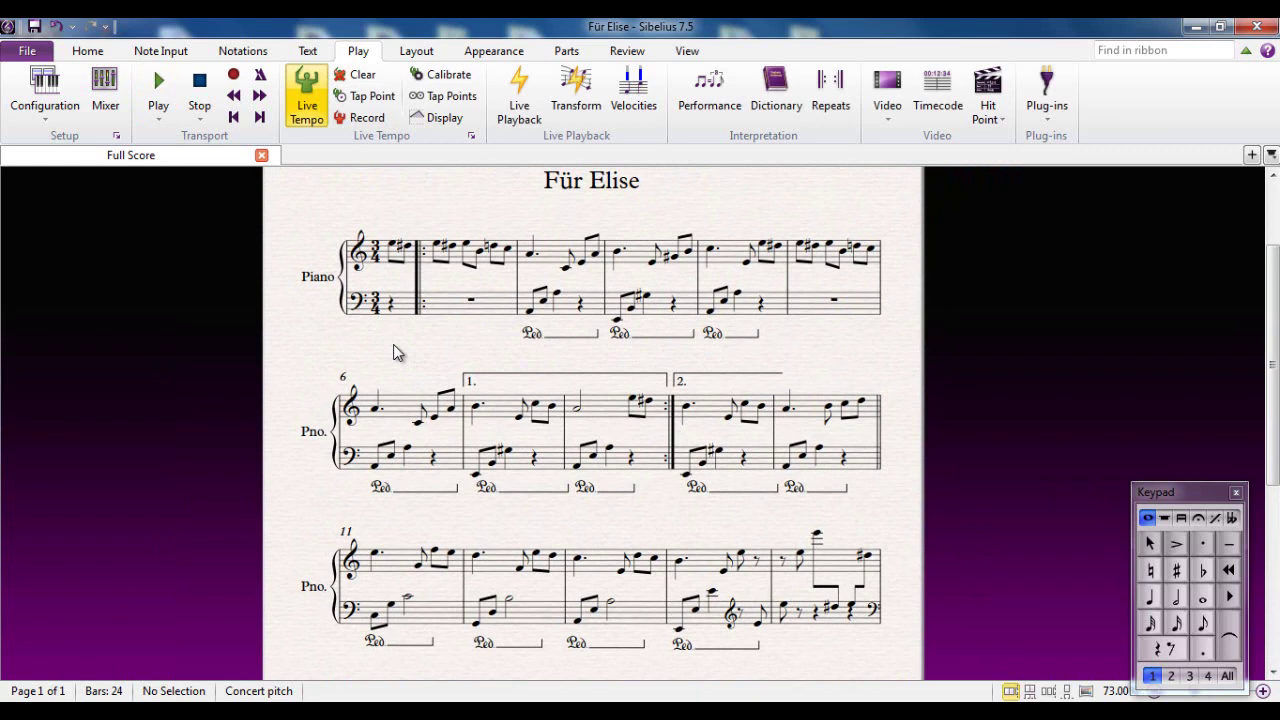
left_click_drag(393, 352, 420, 378)
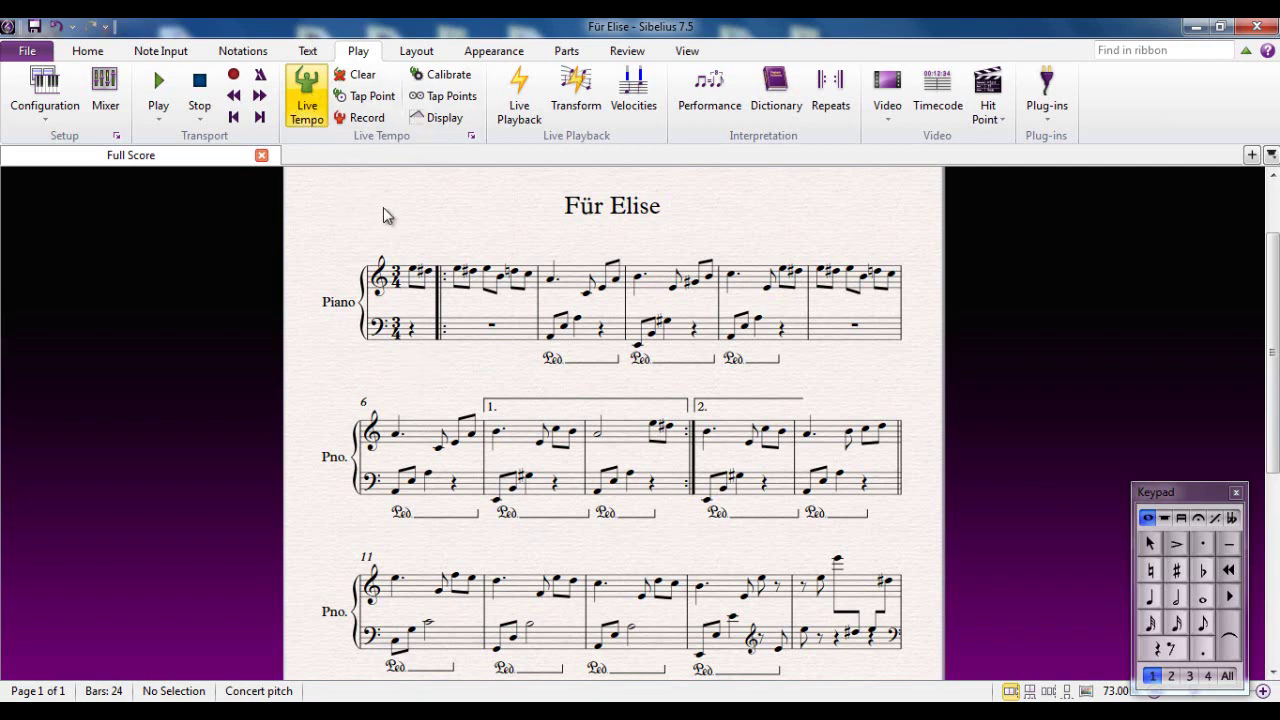
left_click_drag(384, 209, 399, 223)
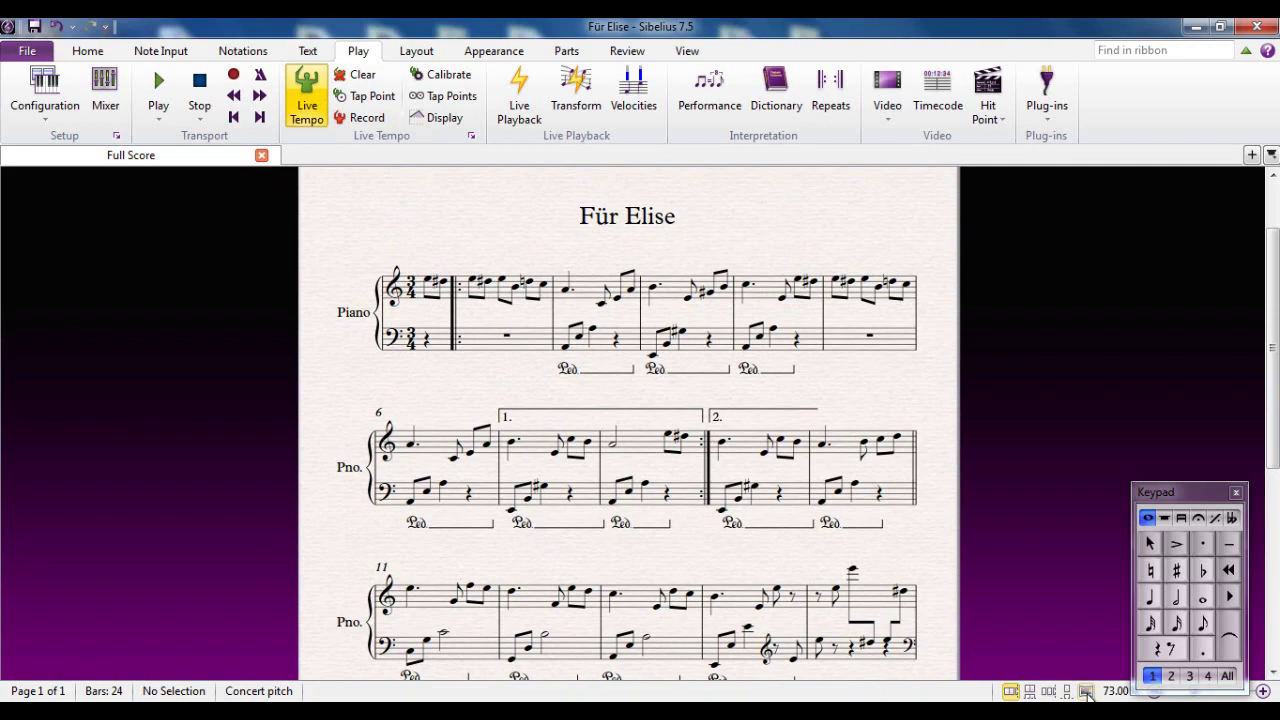
Switch to Panorama view at 104% zoom, positioned to show bars 0–8
left_click(1086, 691)
left_click_drag(683, 446, 914, 331)
scroll(700, 385, "up", 3)
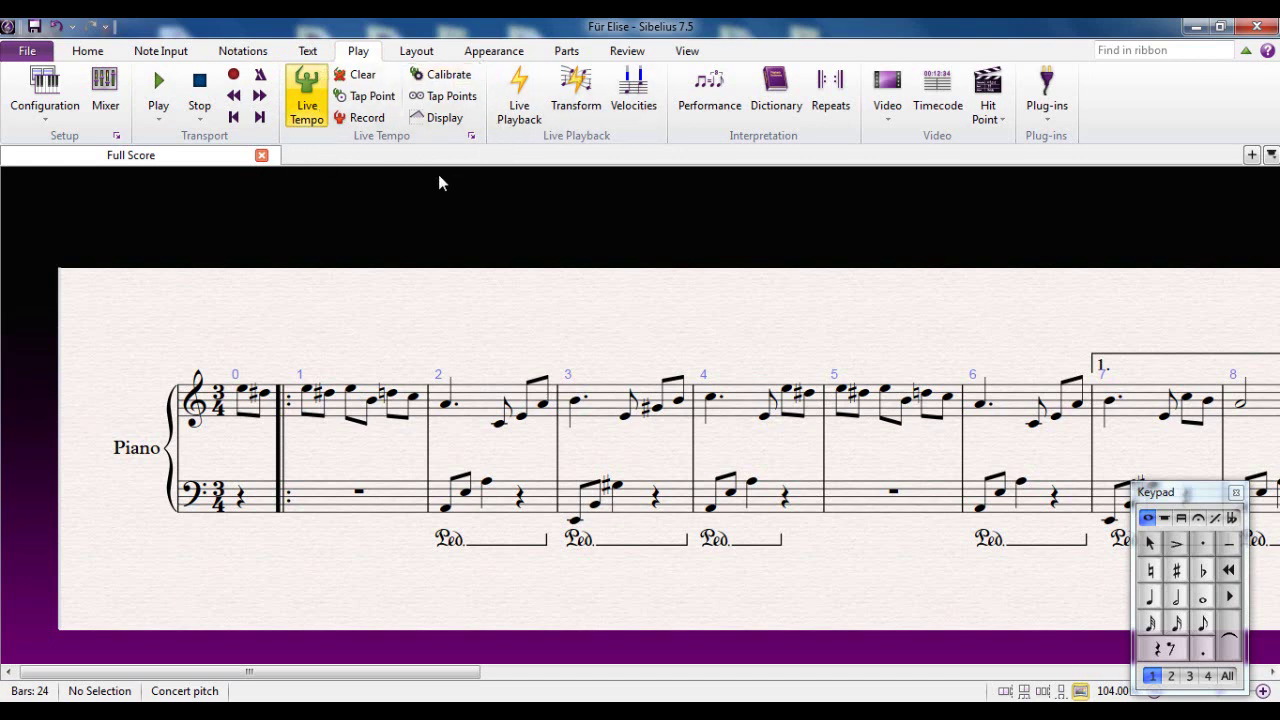
left_click_drag(471, 317, 435, 268)
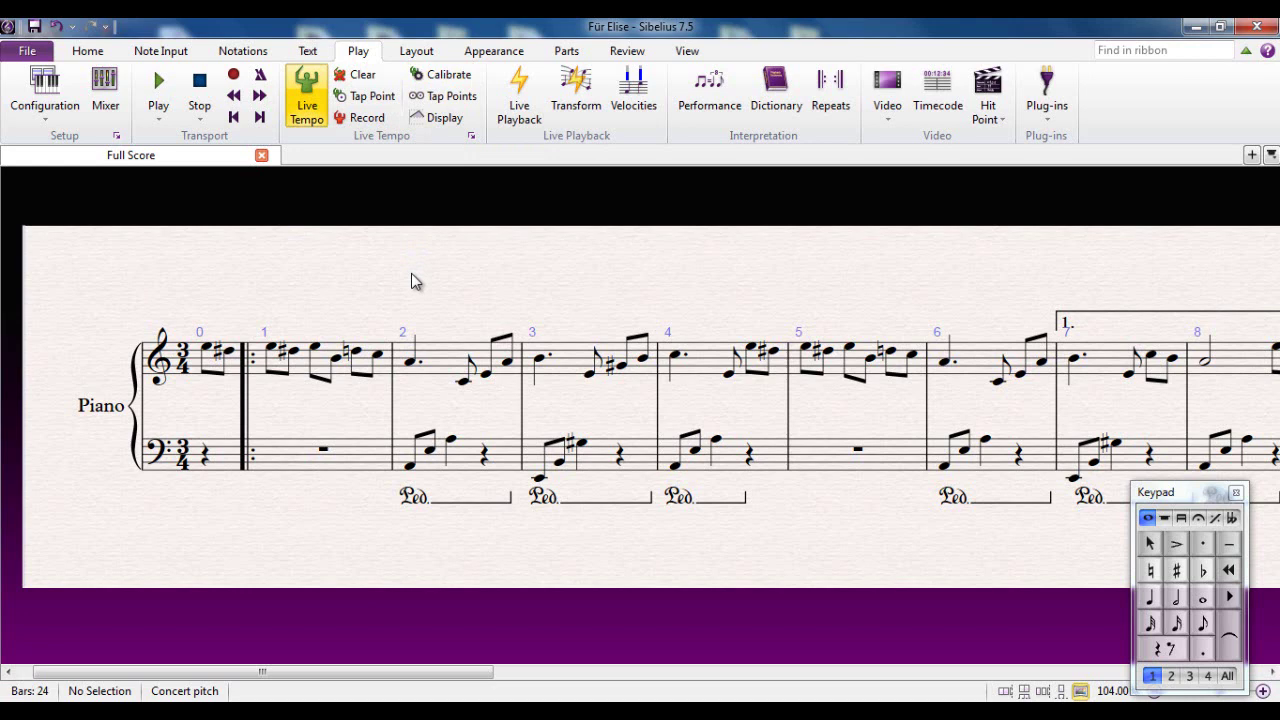
Calibrate Live Tempo for the computer keyboard, accepting the measured 20 ms latency
left_click(446, 75)
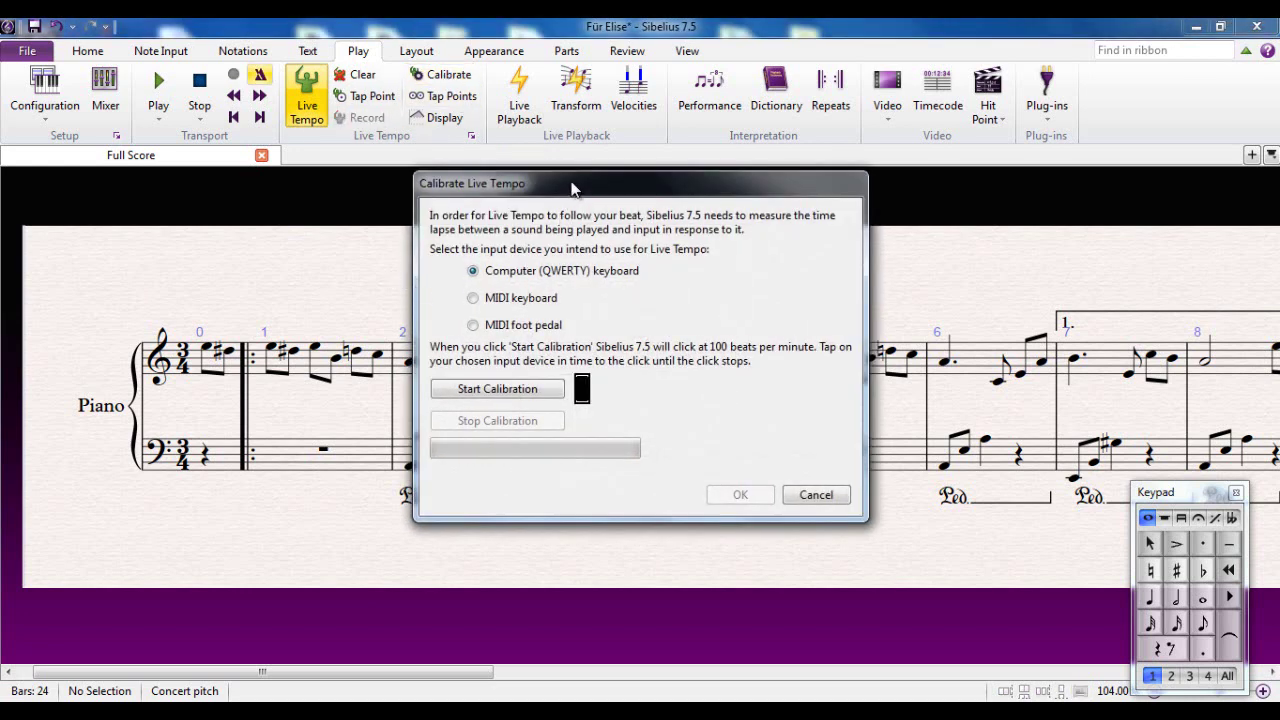
left_click_drag(574, 190, 520, 198)
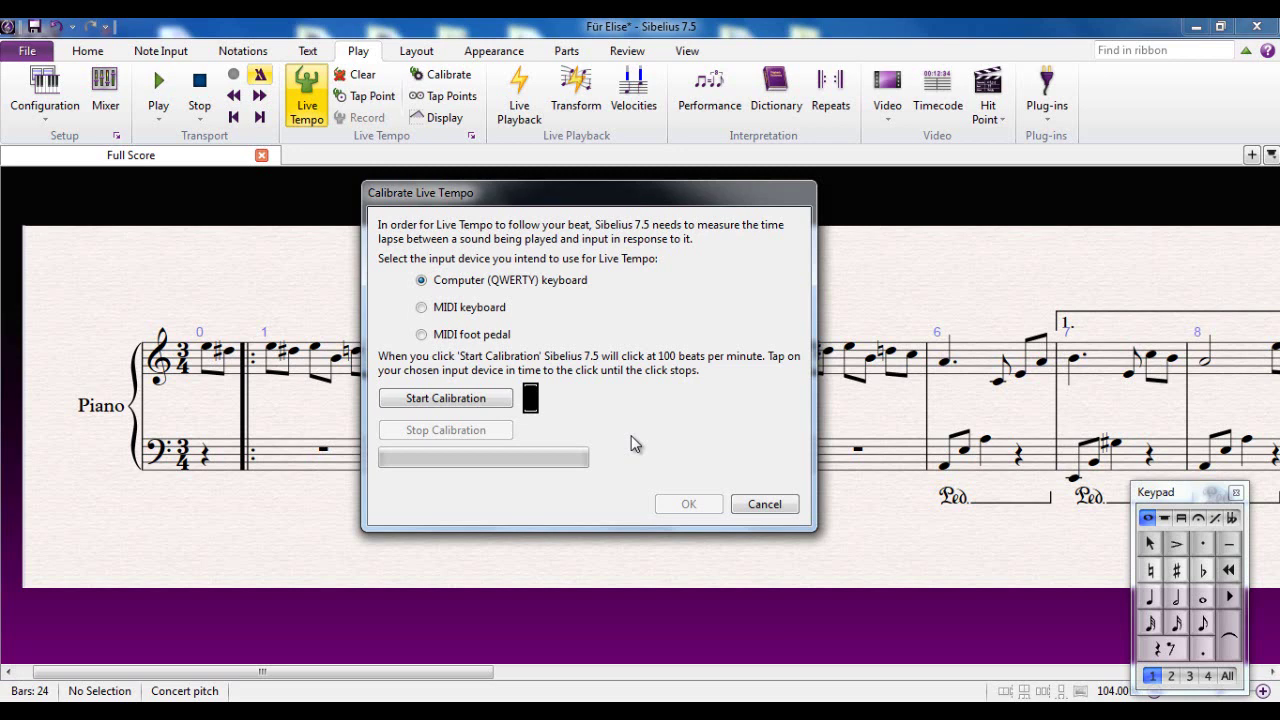
left_click(435, 400)
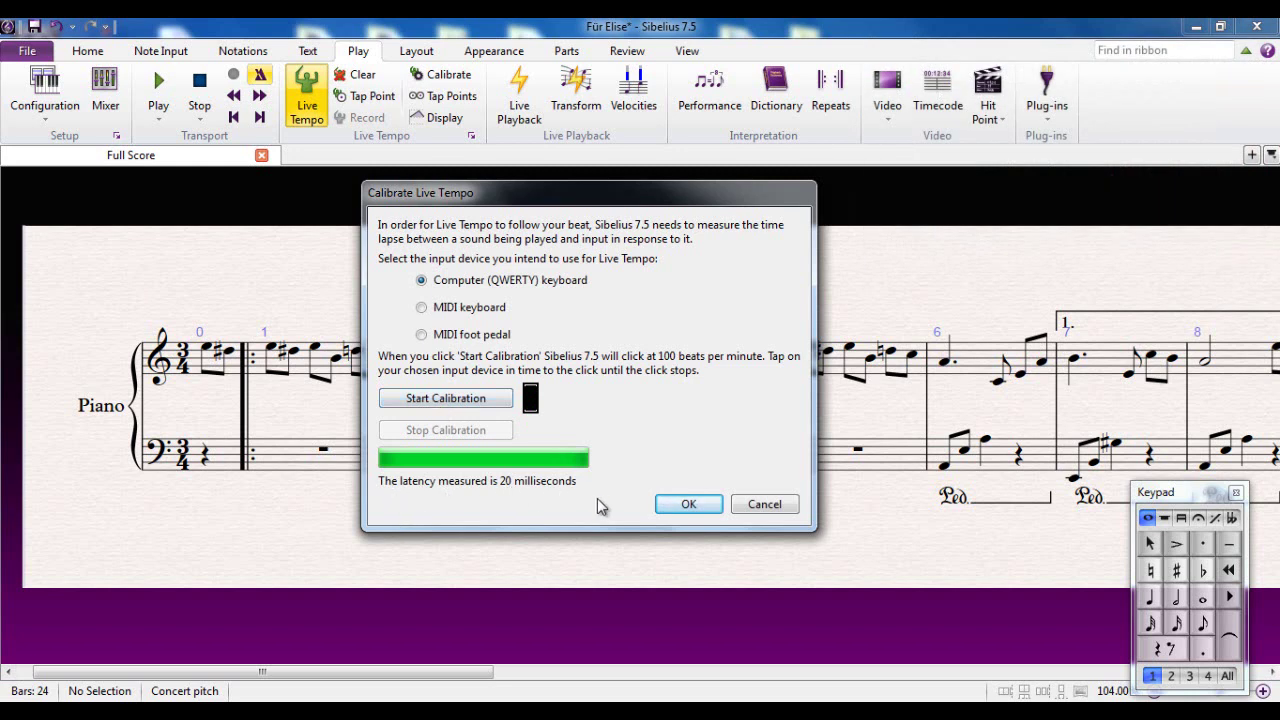
left_click(689, 505)
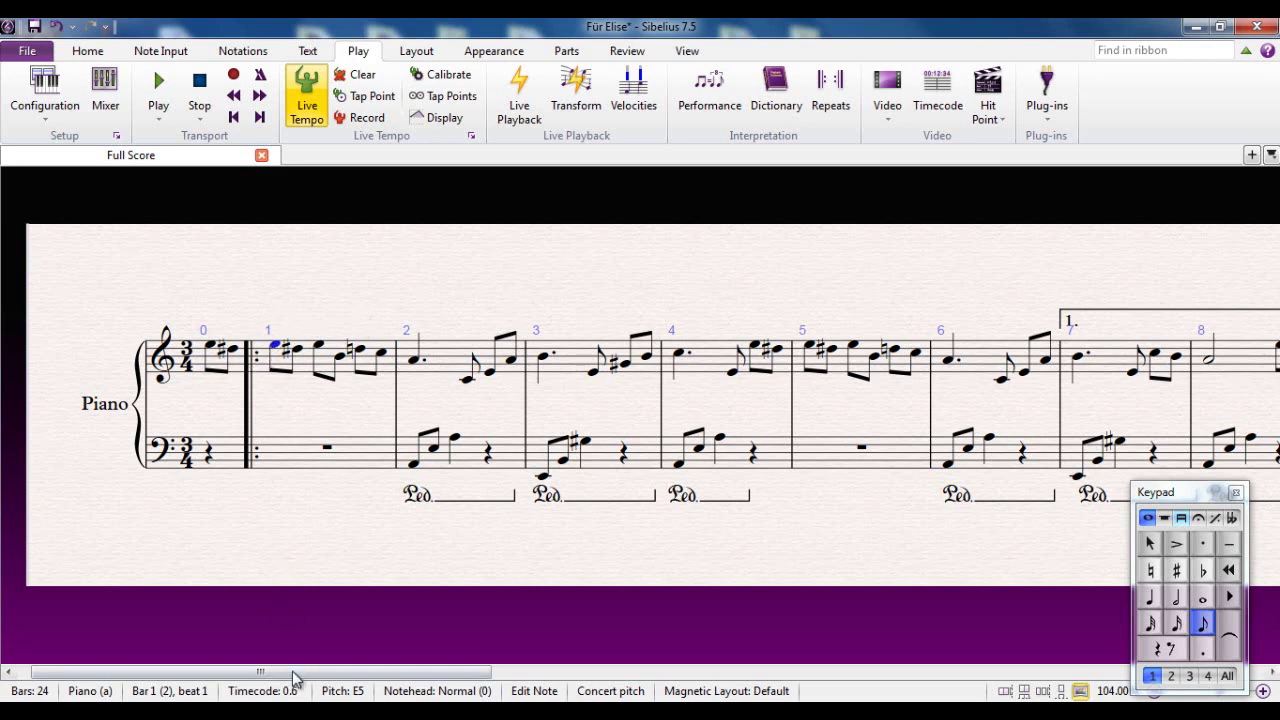
Select the first note of bar 1 and move the playback line to it
left_click_drag(294, 673, 1160, 600)
left_click_drag(875, 673, 248, 672)
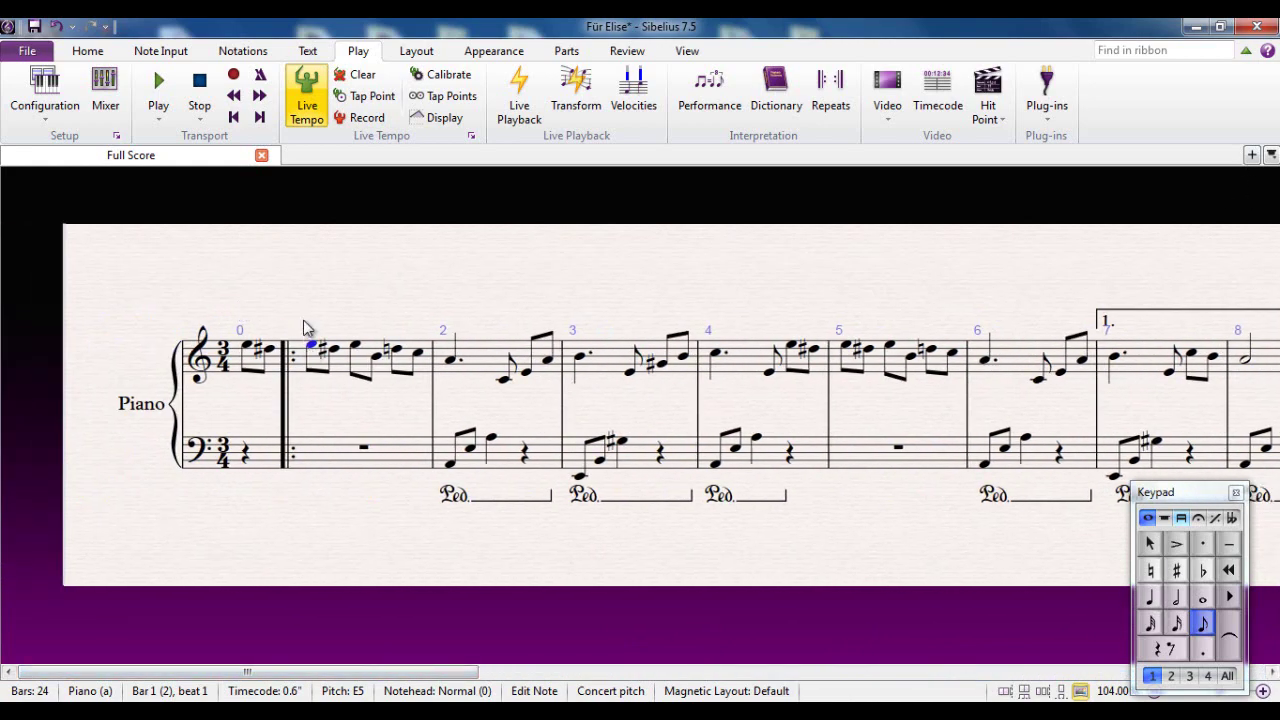
left_click(164, 118)
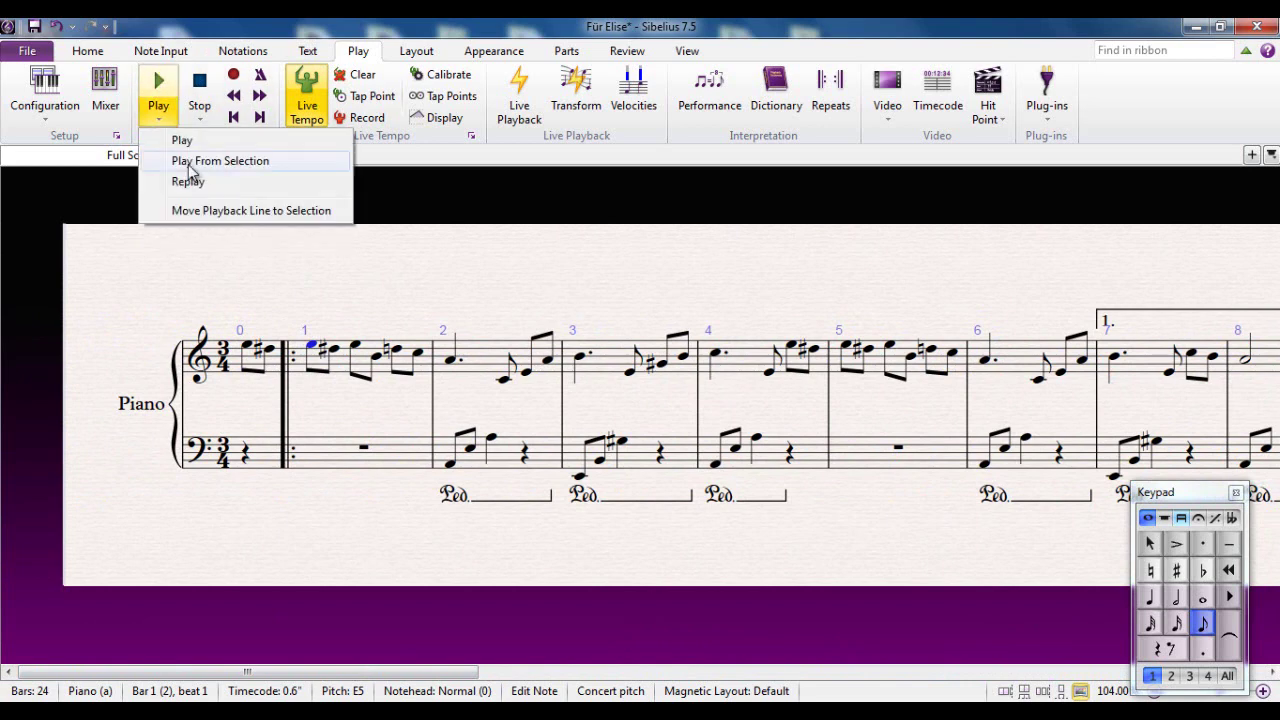
left_click(250, 212)
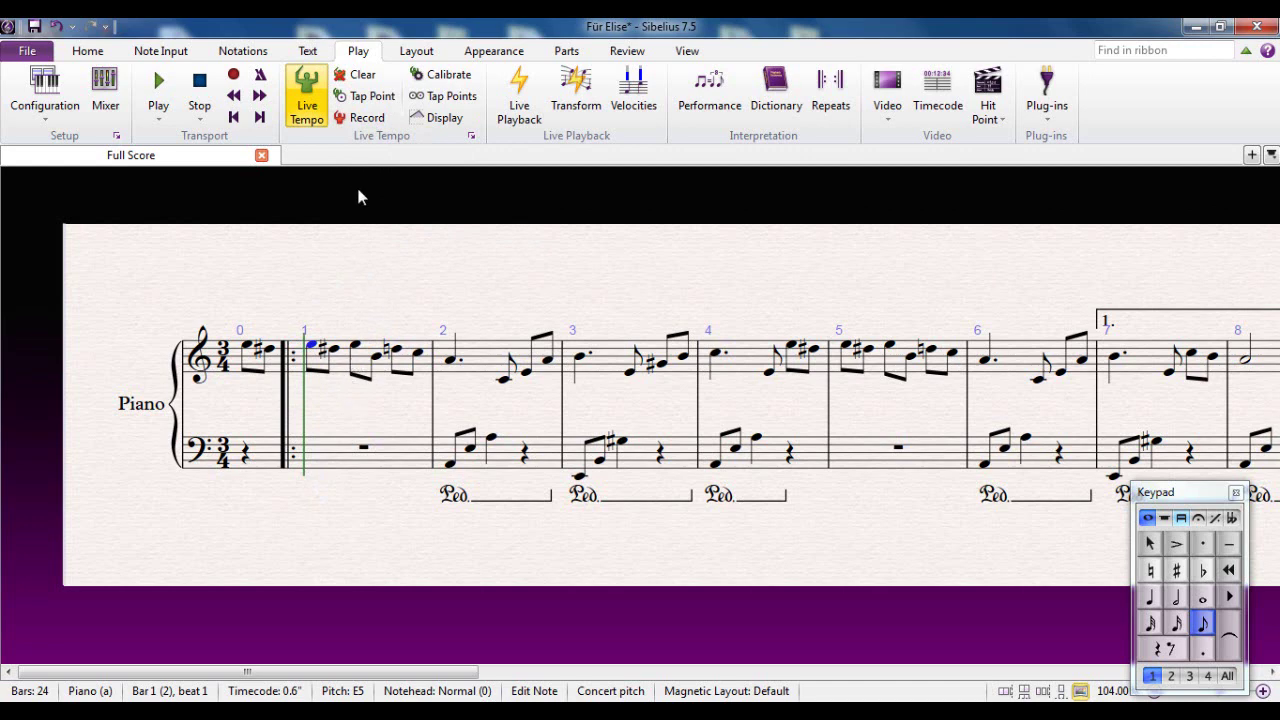
Record a Live Tempo performance from bar 1, then stop playback
left_click(362, 120)
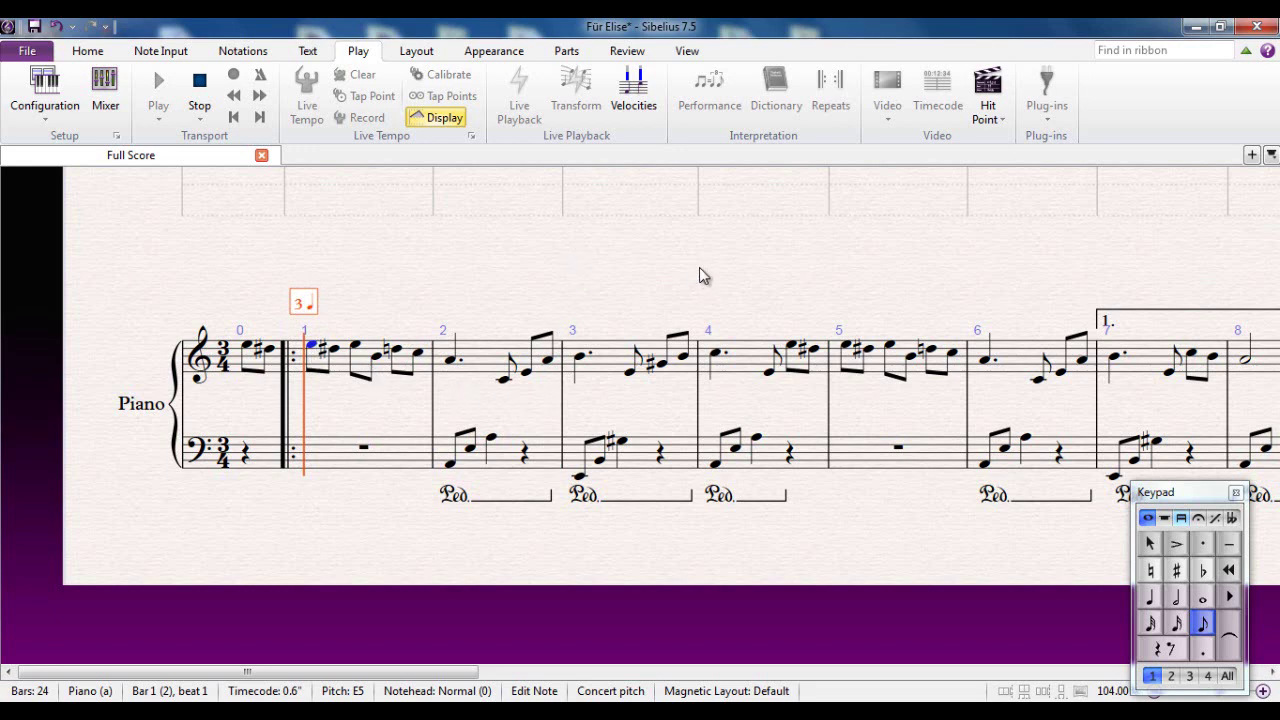
left_click_drag(700, 268, 695, 253)
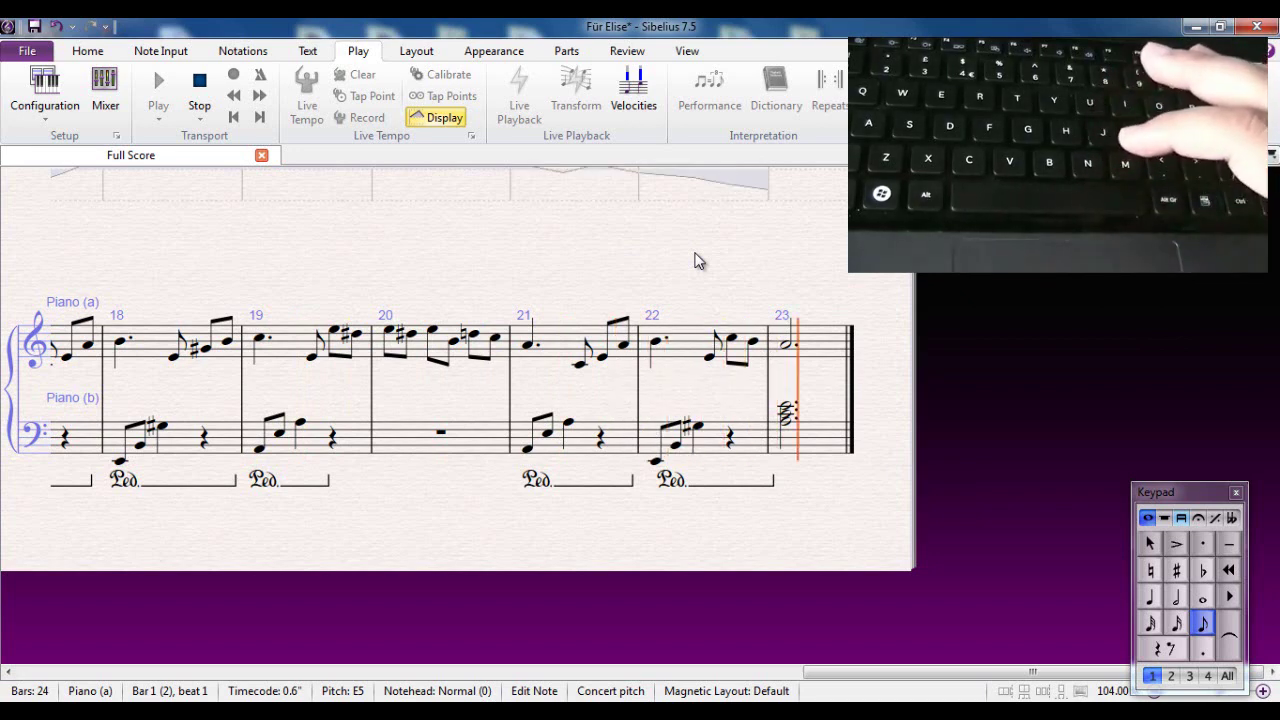
key("space")
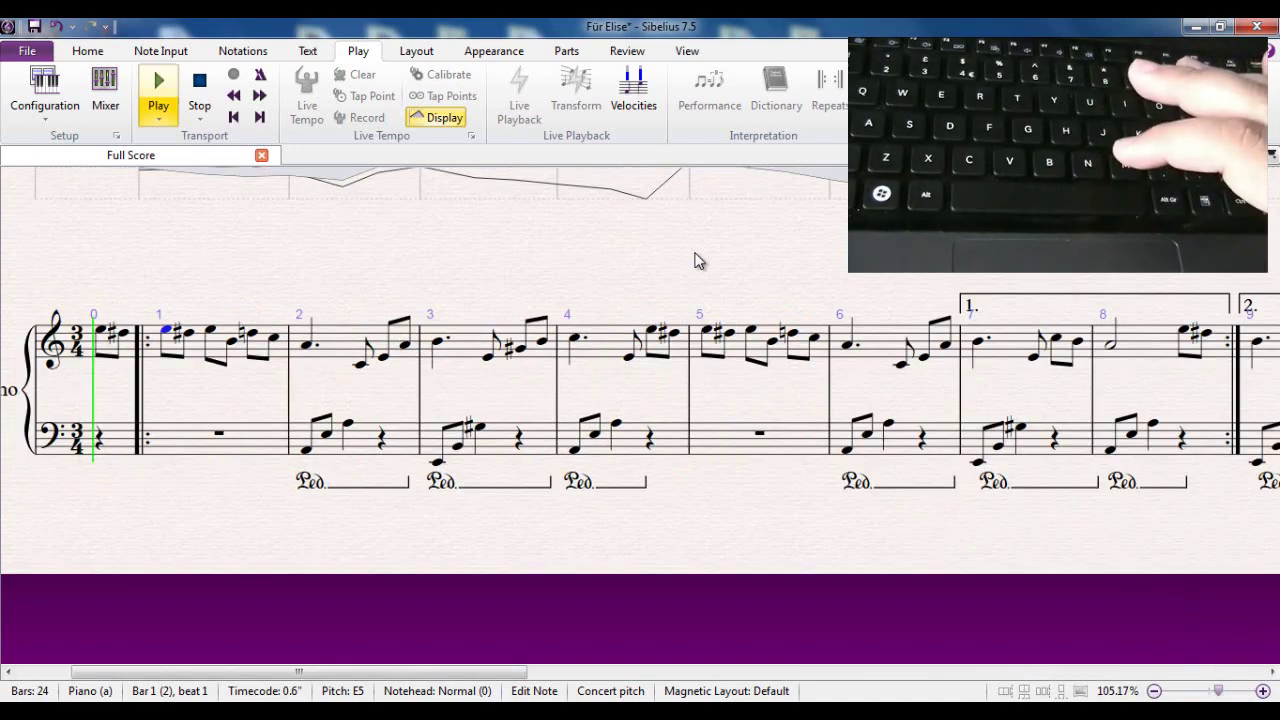
key("ctrl+shift+l")
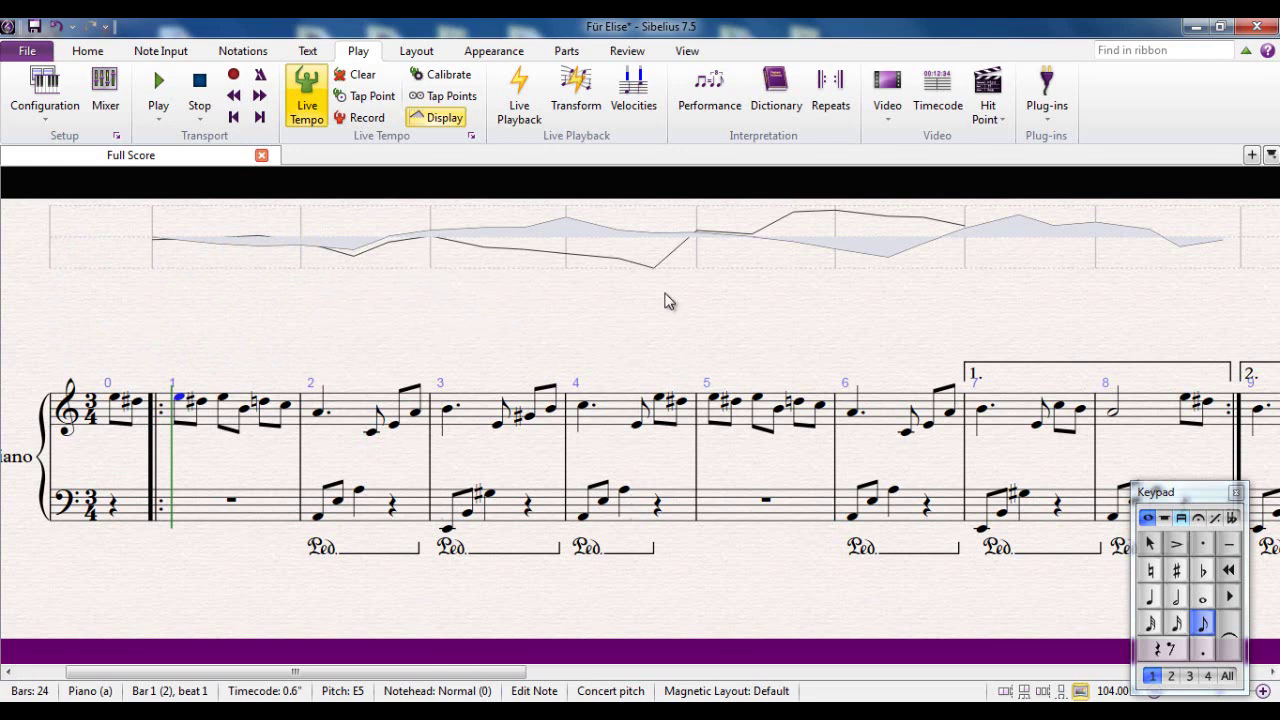
Inspect the Live Tempo curve across bars 6–19, then return to bar 1 and start playback
left_click_drag(668, 301, 569, 312)
left_click_drag(1078, 302, 474, 391)
left_click_drag(874, 374, 477, 363)
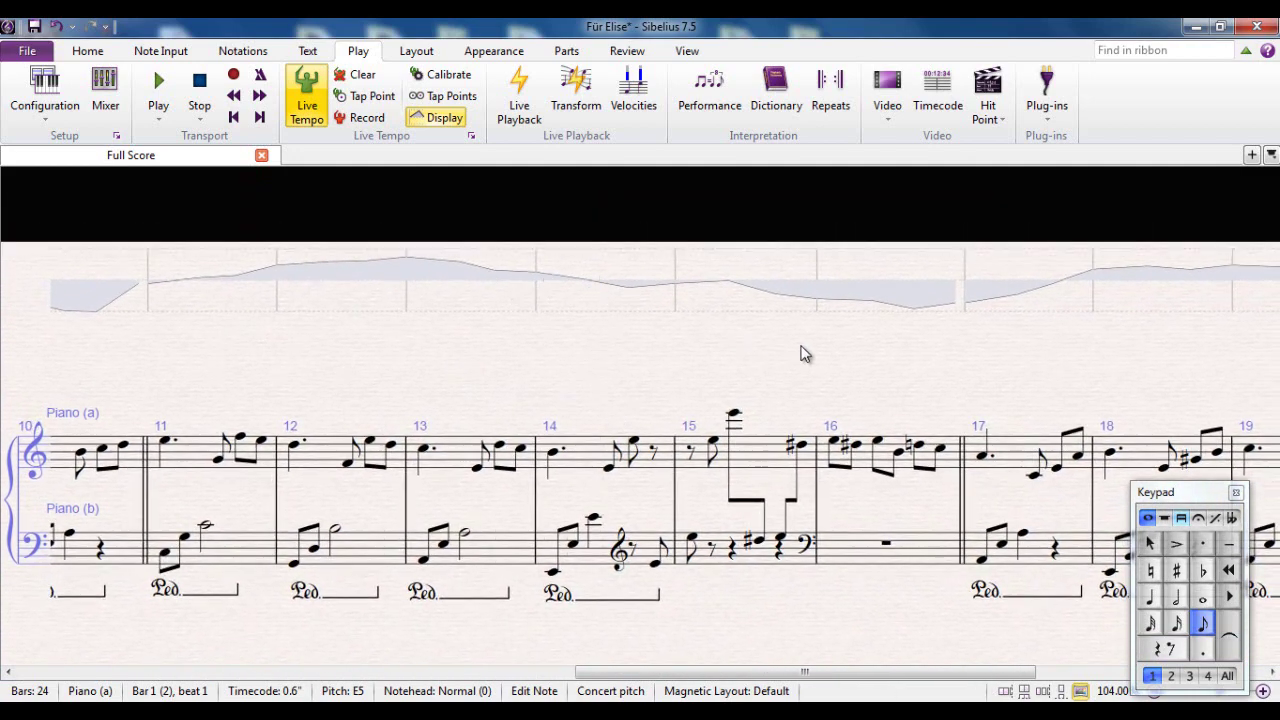
left_click_drag(461, 379, 779, 395)
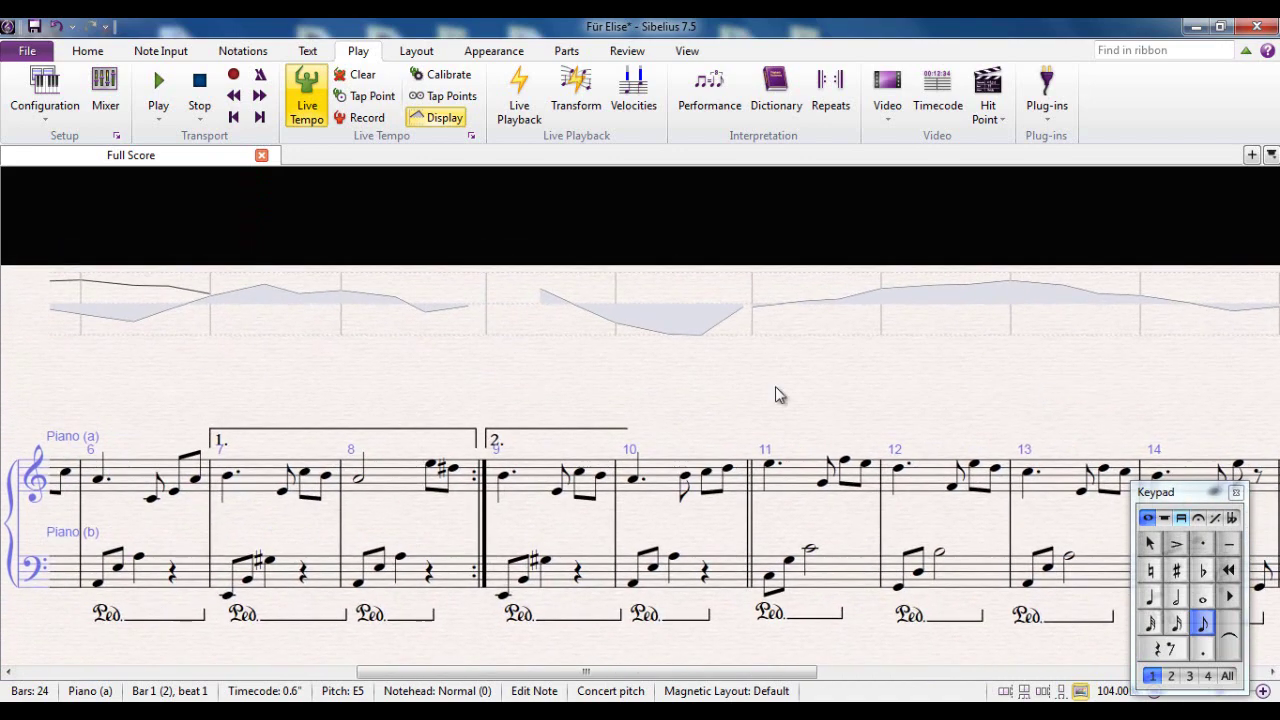
left_click_drag(455, 390, 886, 391)
left_click_drag(580, 380, 874, 346)
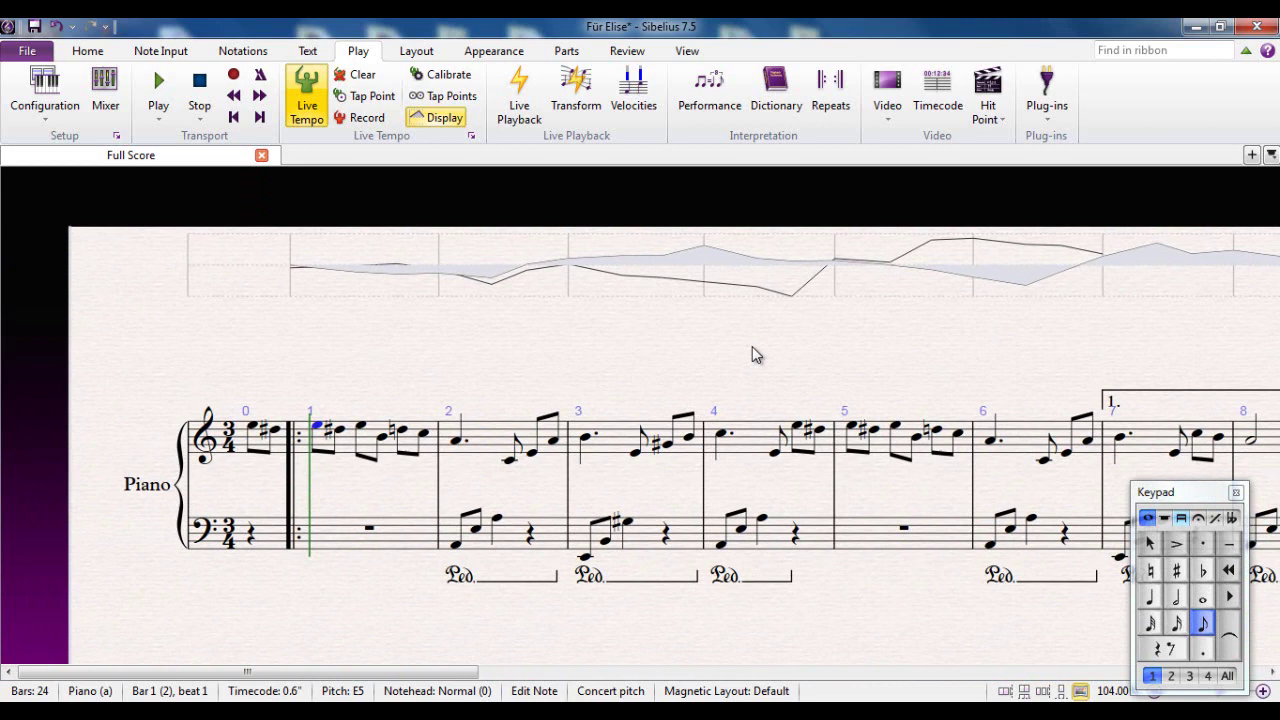
key("space")
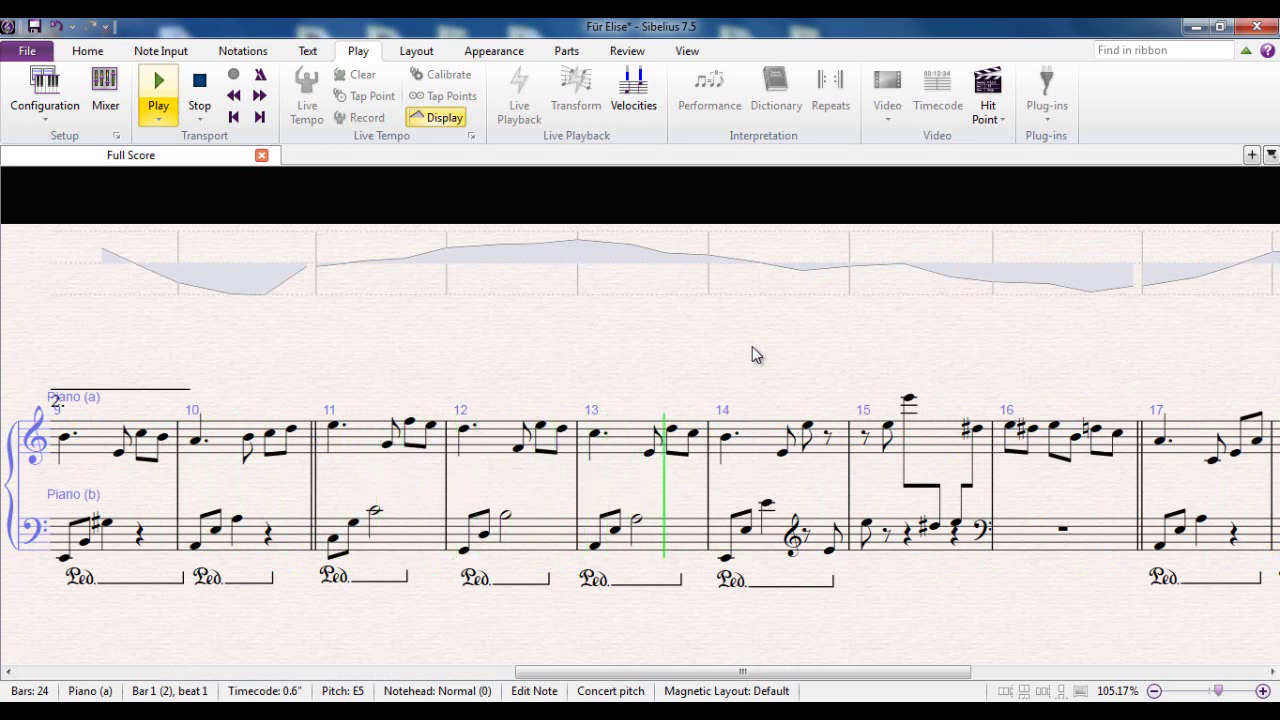
Stop playback at bar 14 and pan the score to show bars 10–19
key("space")
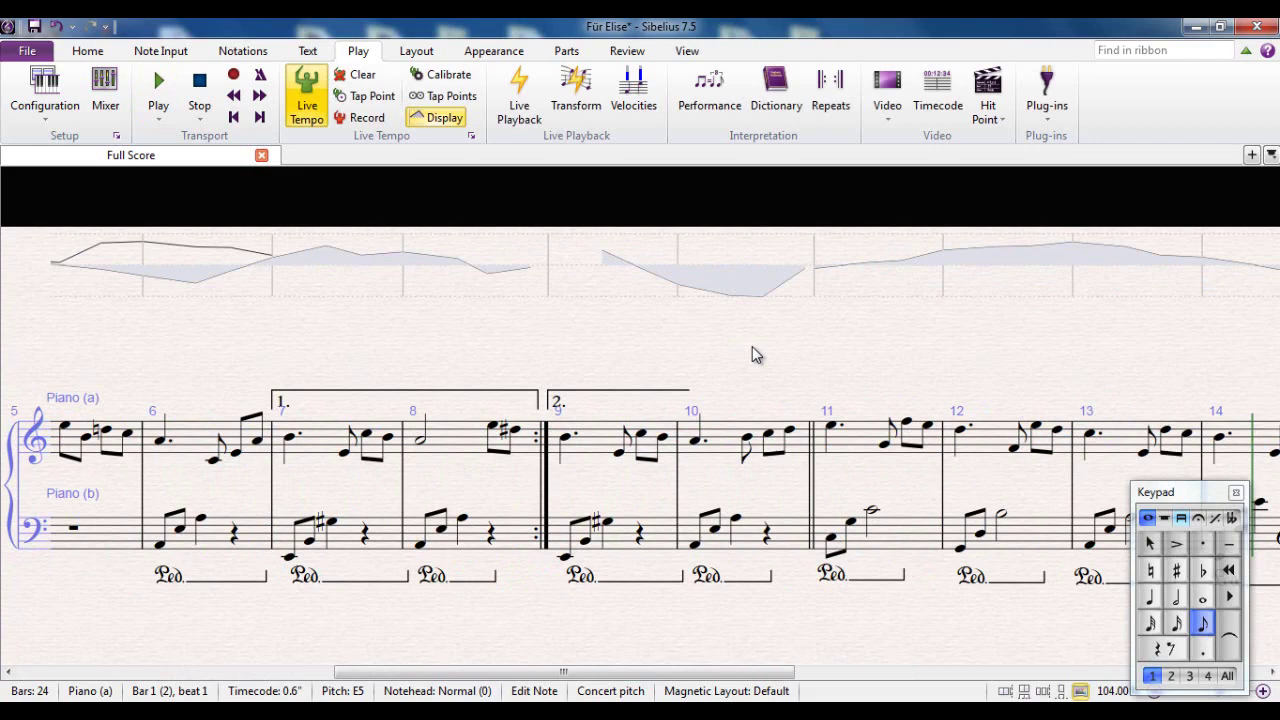
left_click_drag(934, 351, 586, 340)
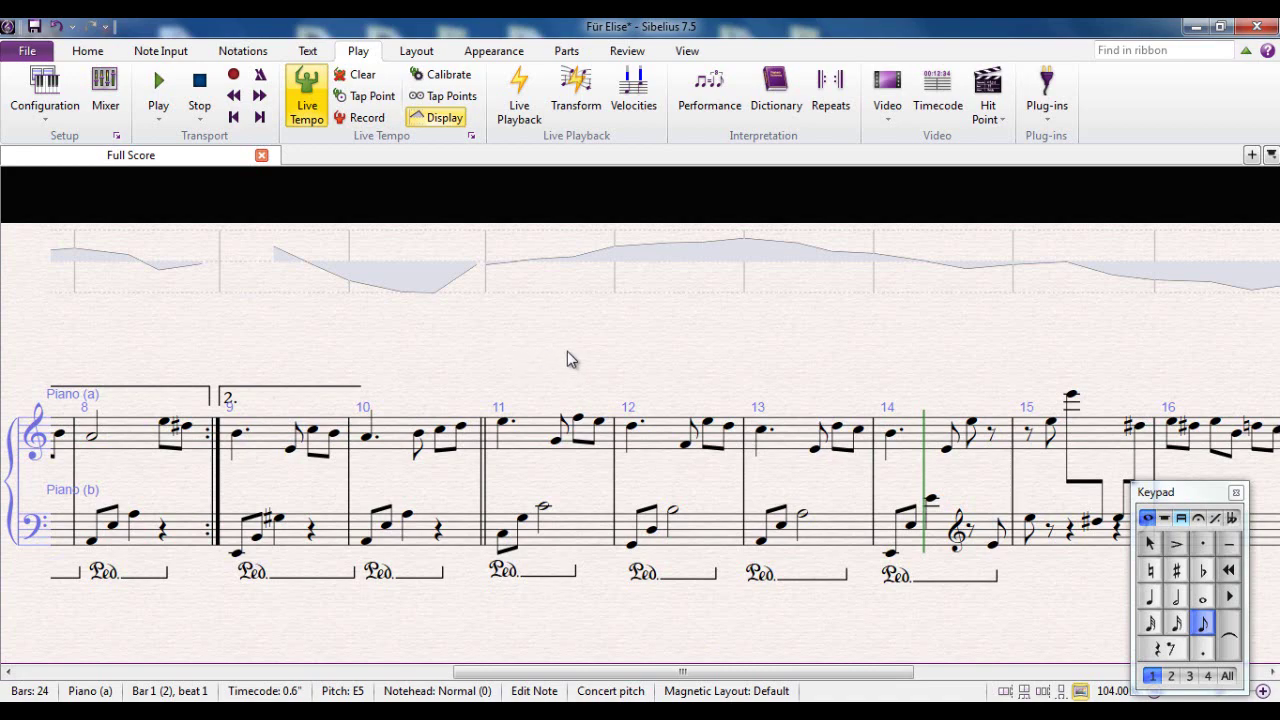
left_click_drag(567, 357, 448, 349)
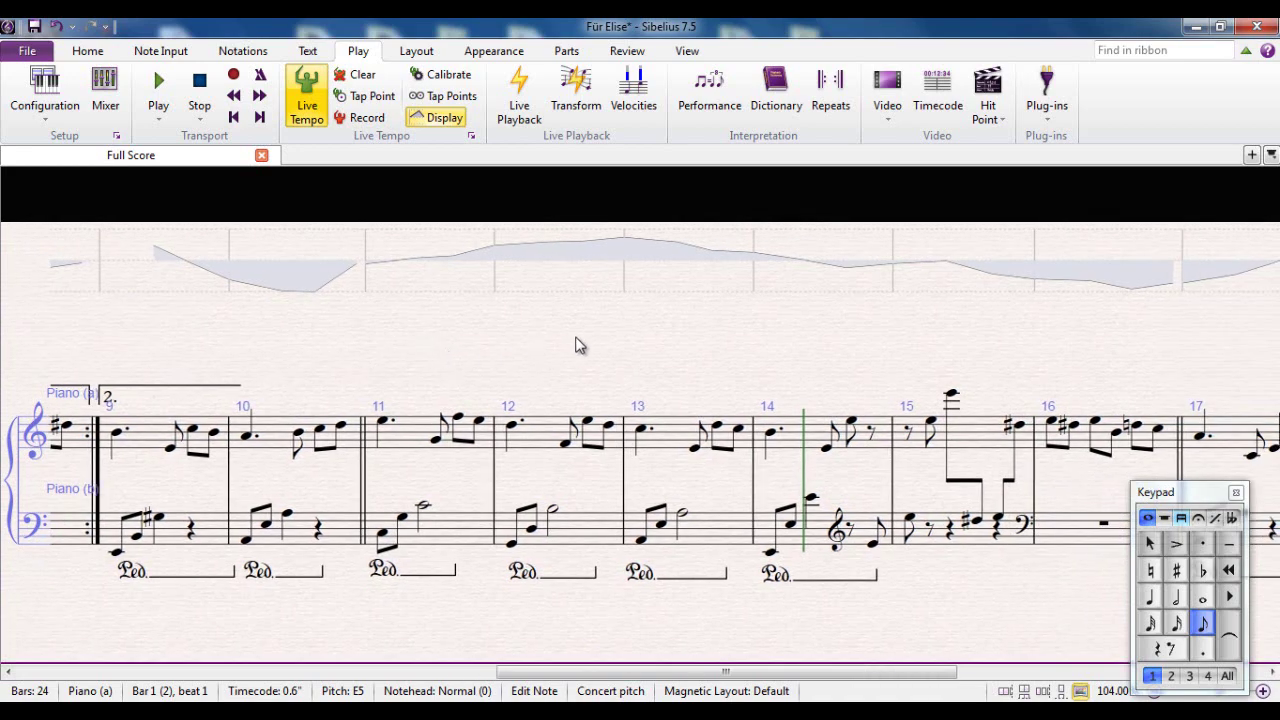
left_click_drag(577, 346, 358, 323)
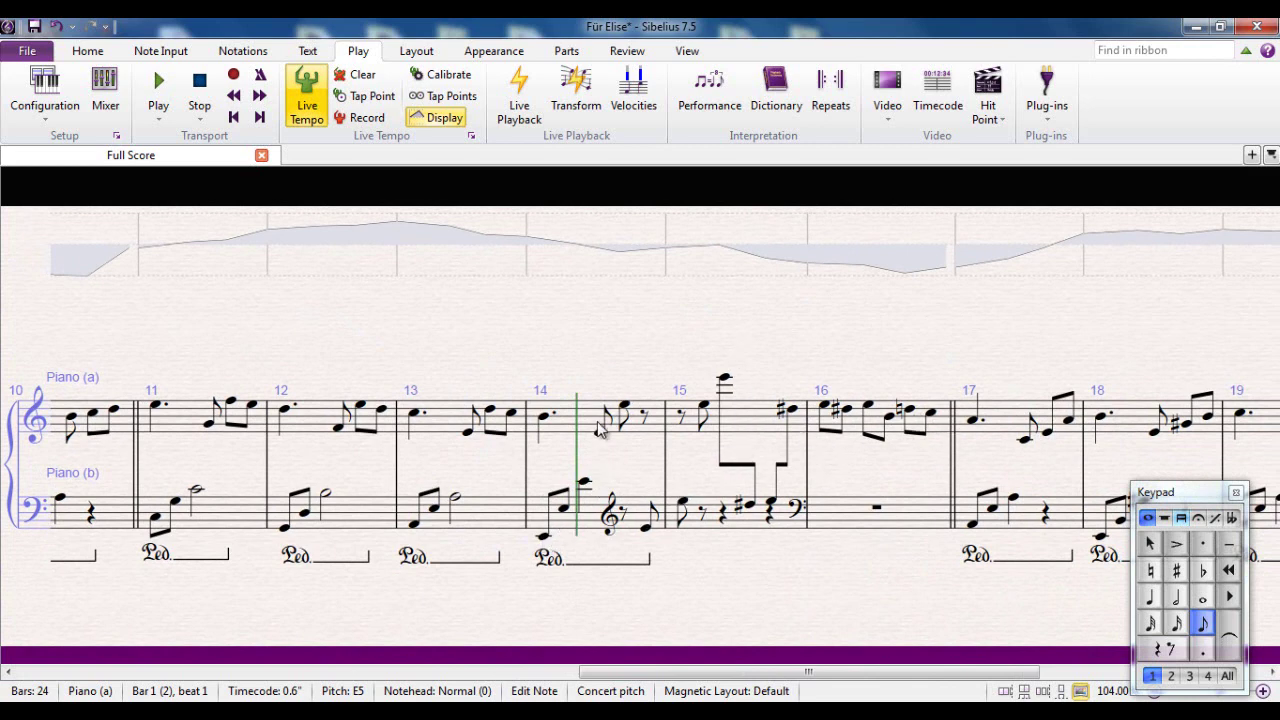
Select bars 13–17 of the top staff and clear their Live Tempo data
scroll(600, 358, "right", 2)
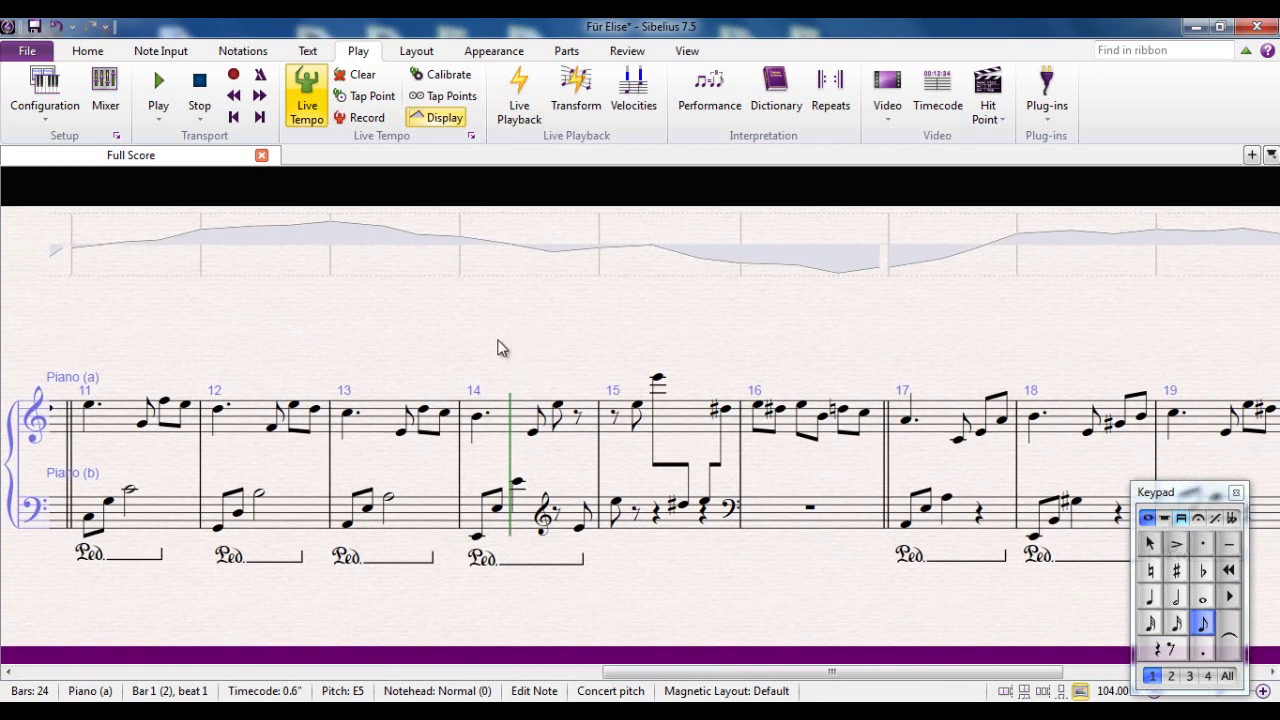
left_click(367, 426)
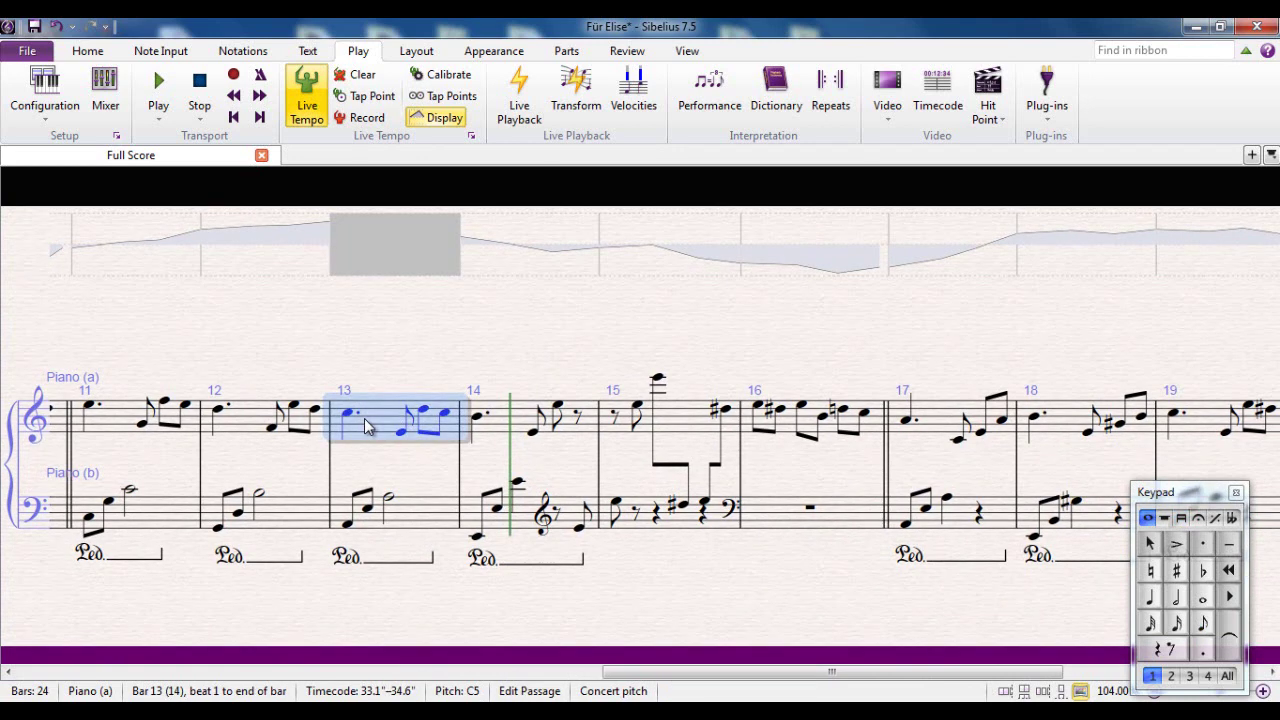
left_click(940, 425, "shift")
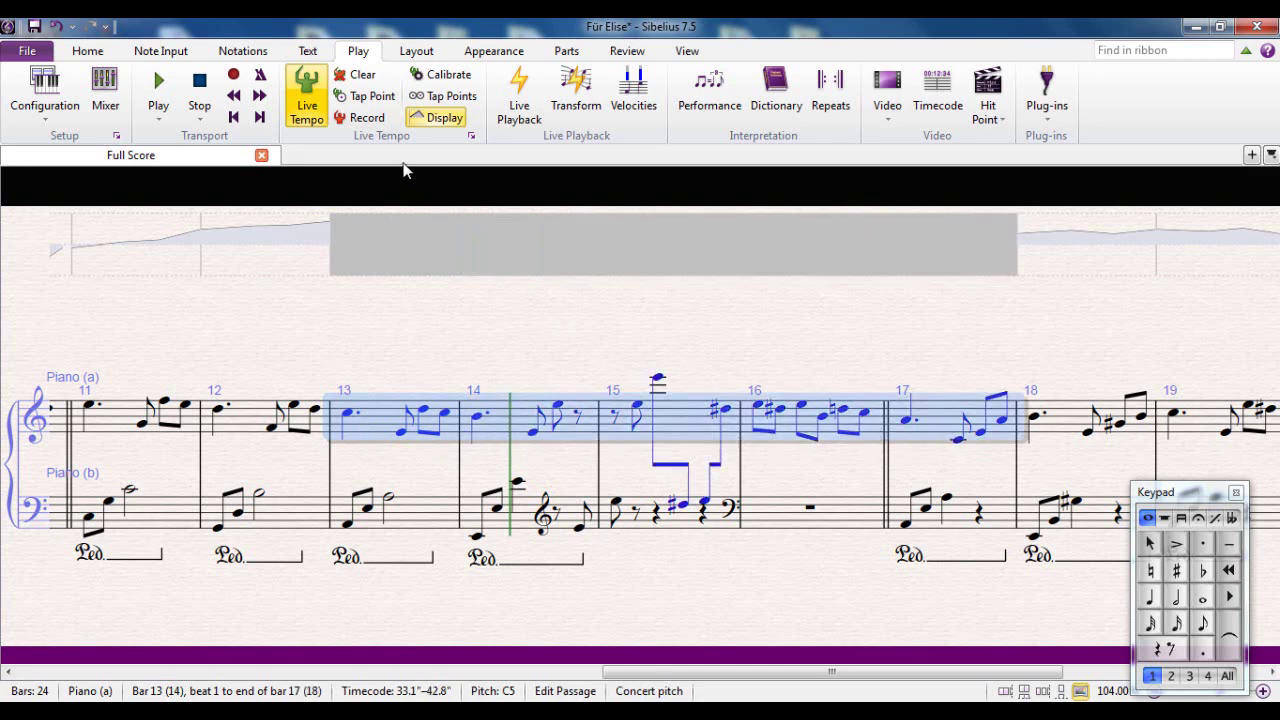
left_click(365, 78)
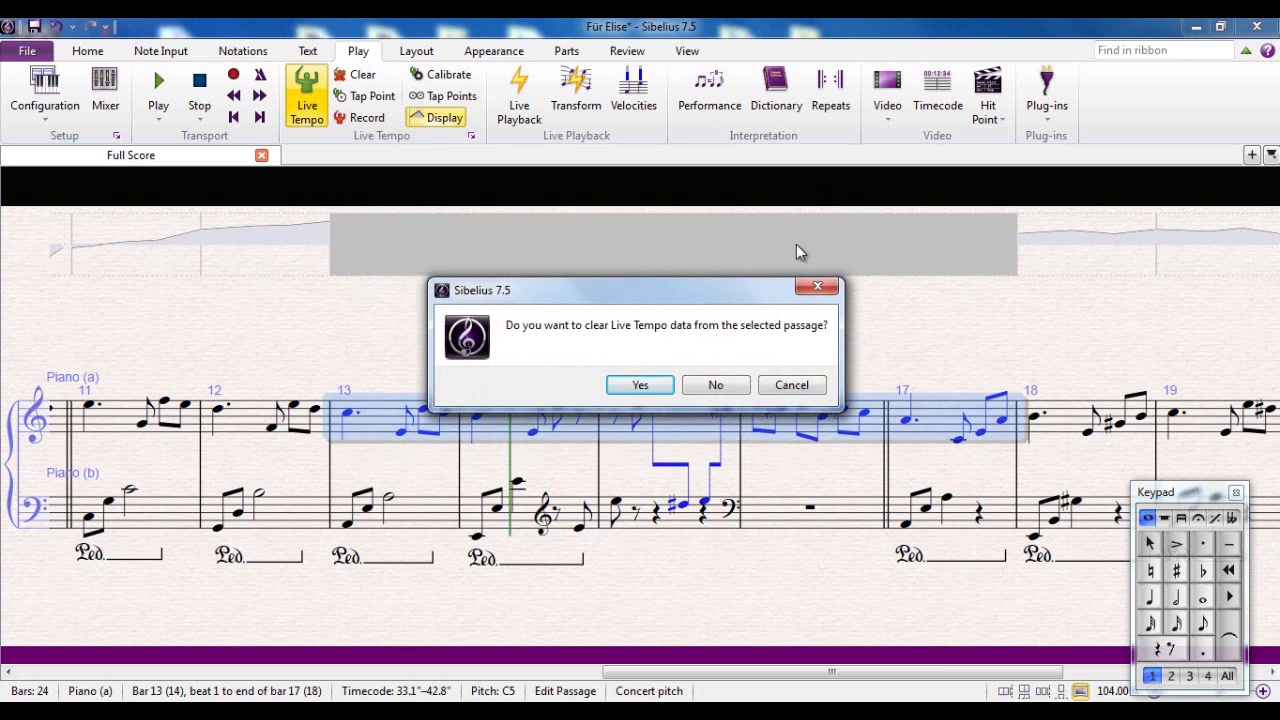
left_click(640, 385)
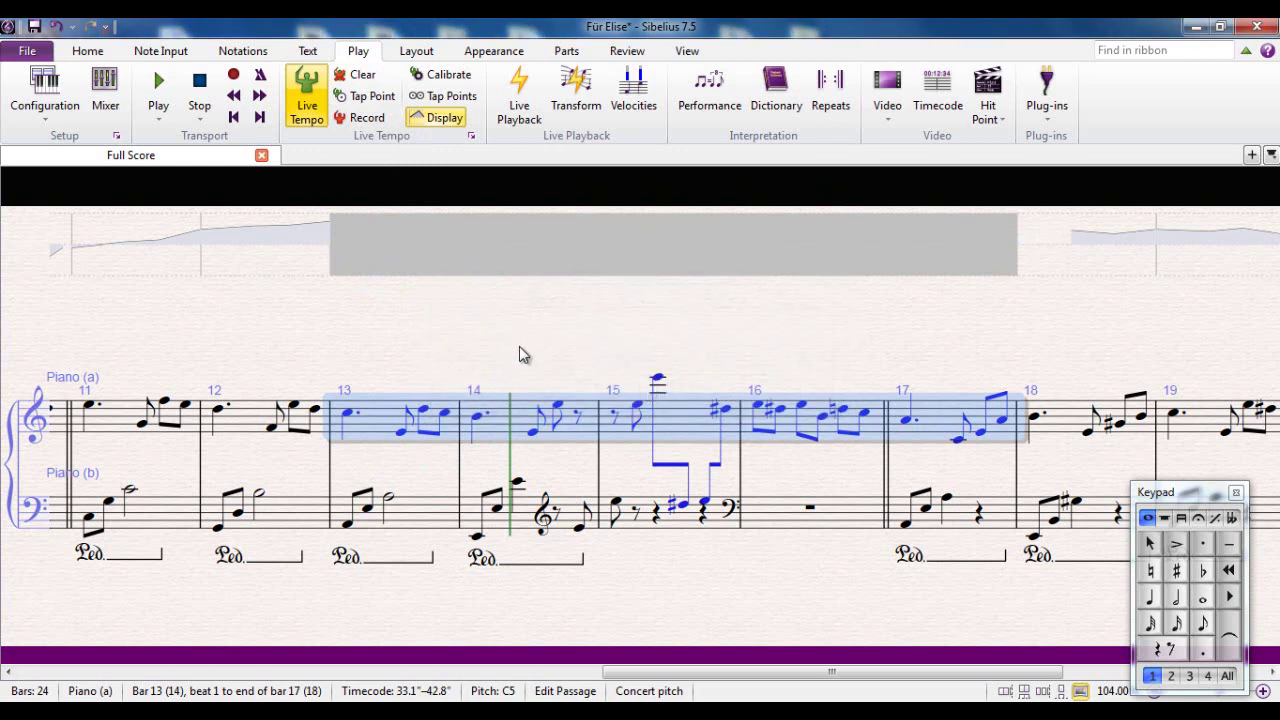
Reselect bars 13–17 and apply a Live Tempo tap point every beat to that range only
key("Escape")
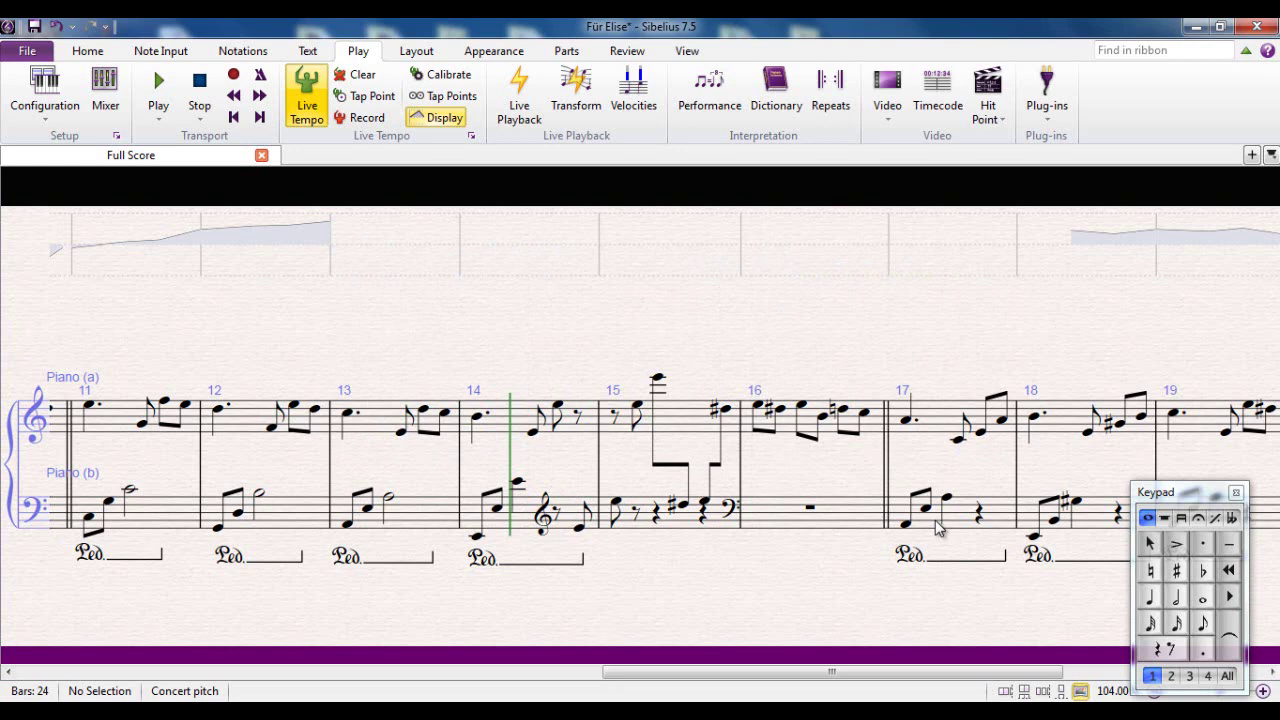
left_click(377, 425)
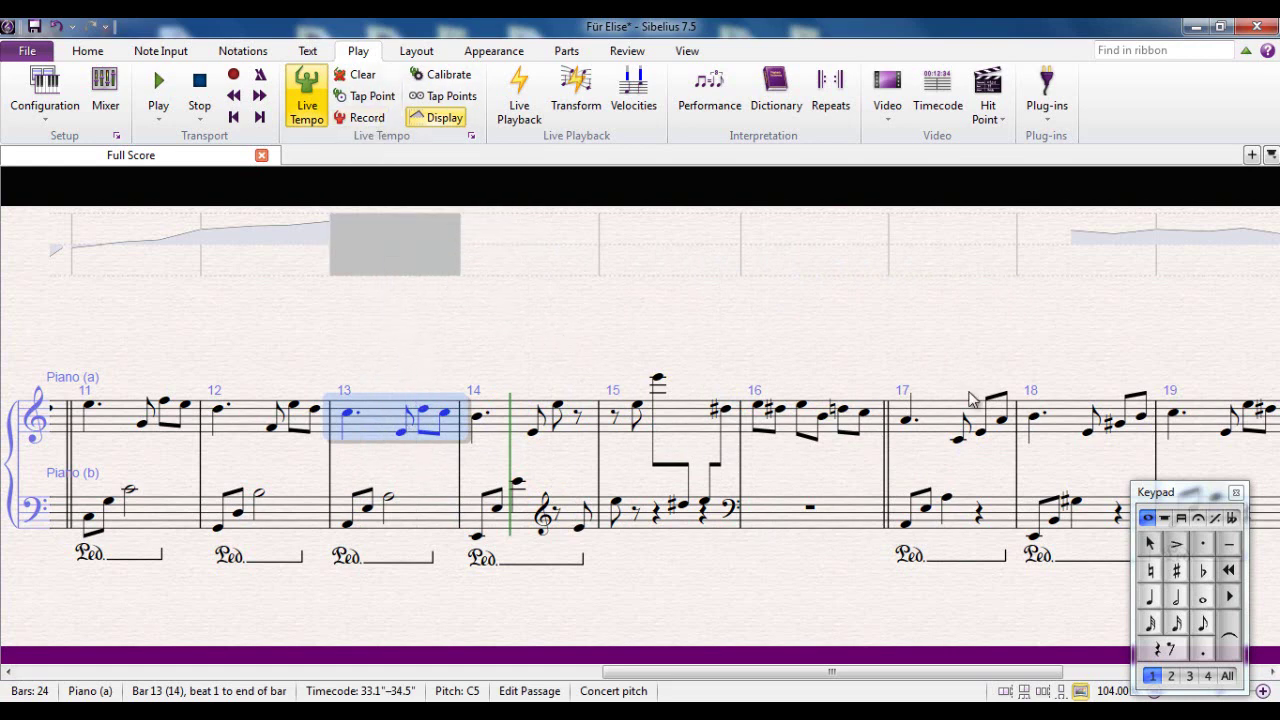
left_click(946, 414, "shift")
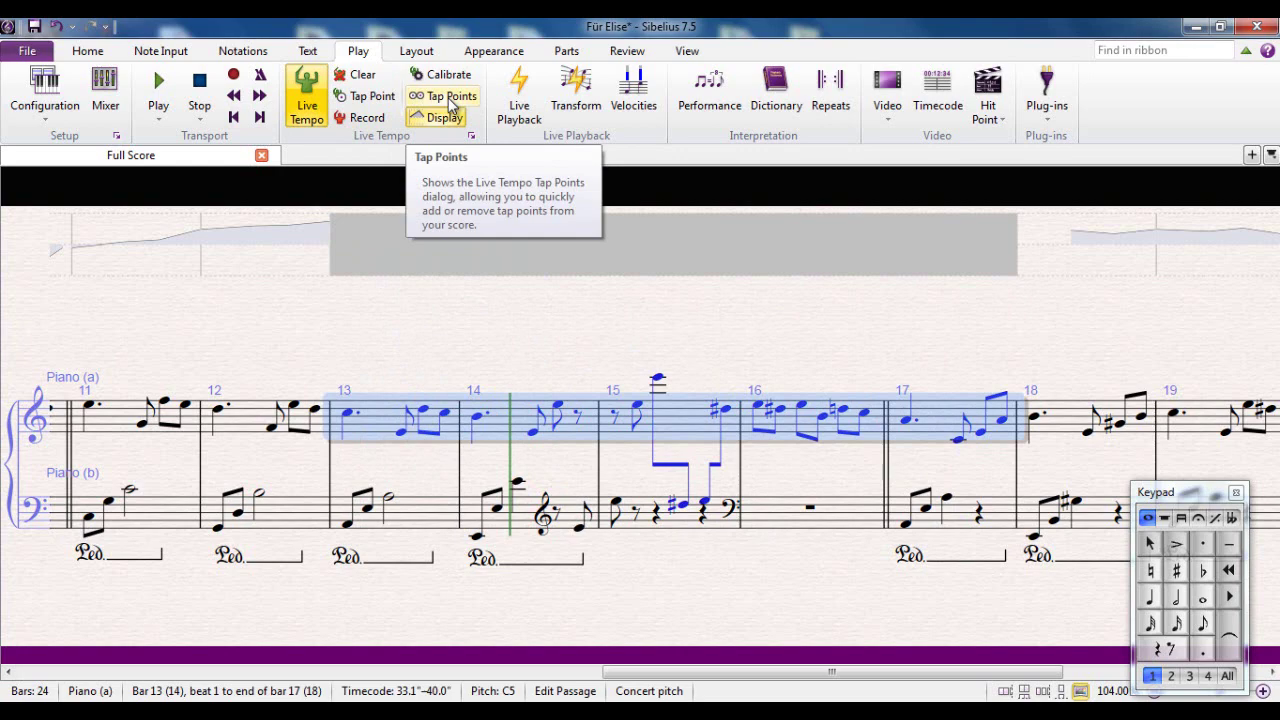
left_click(452, 100)
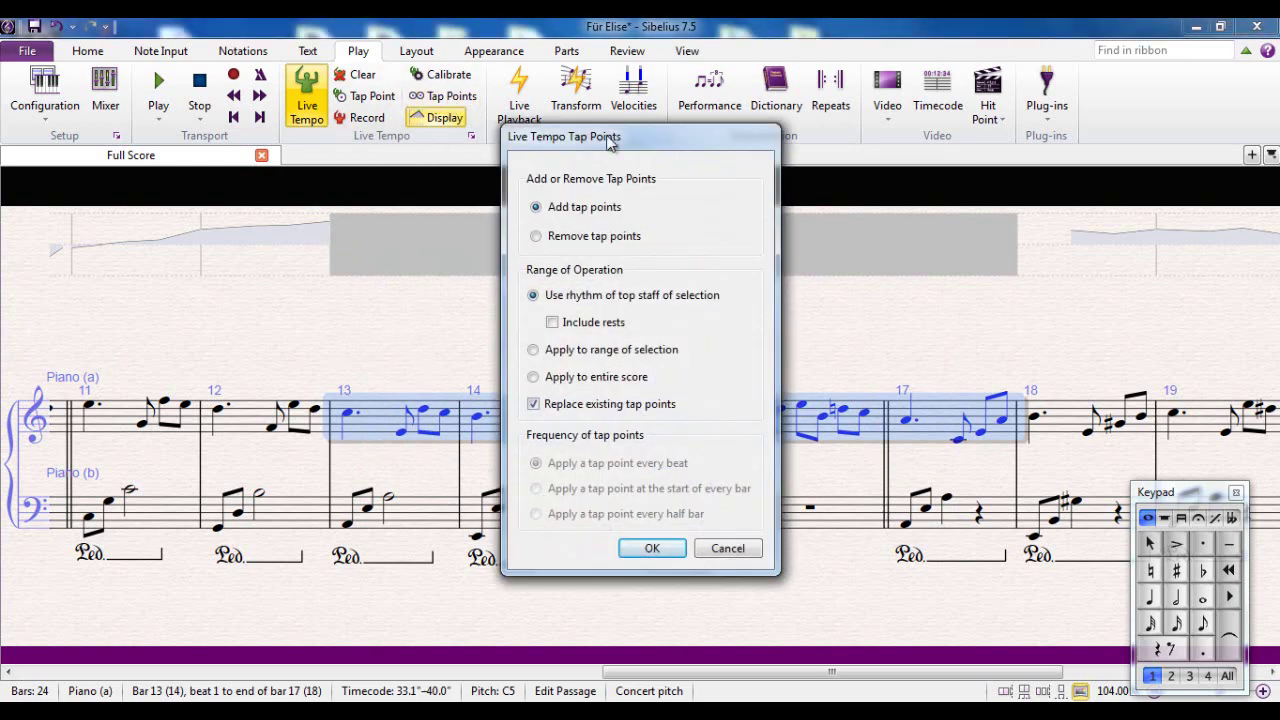
left_click_drag(674, 141, 629, 123)
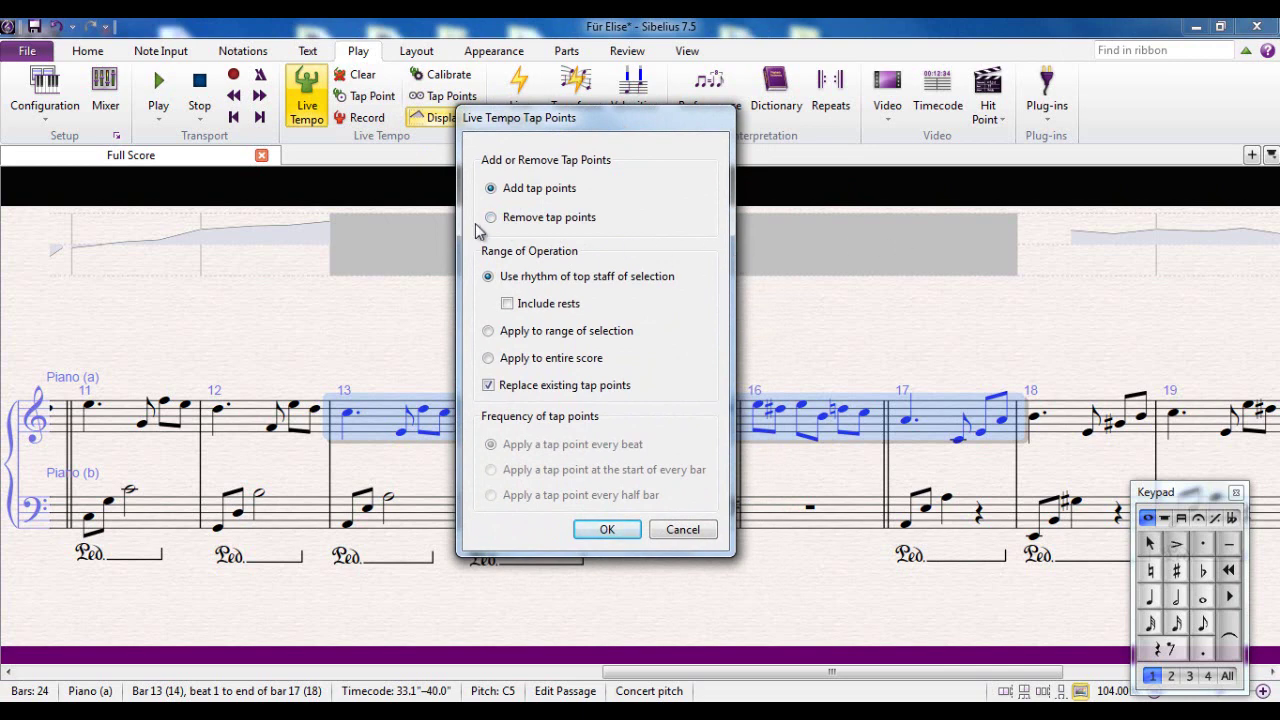
left_click(489, 333)
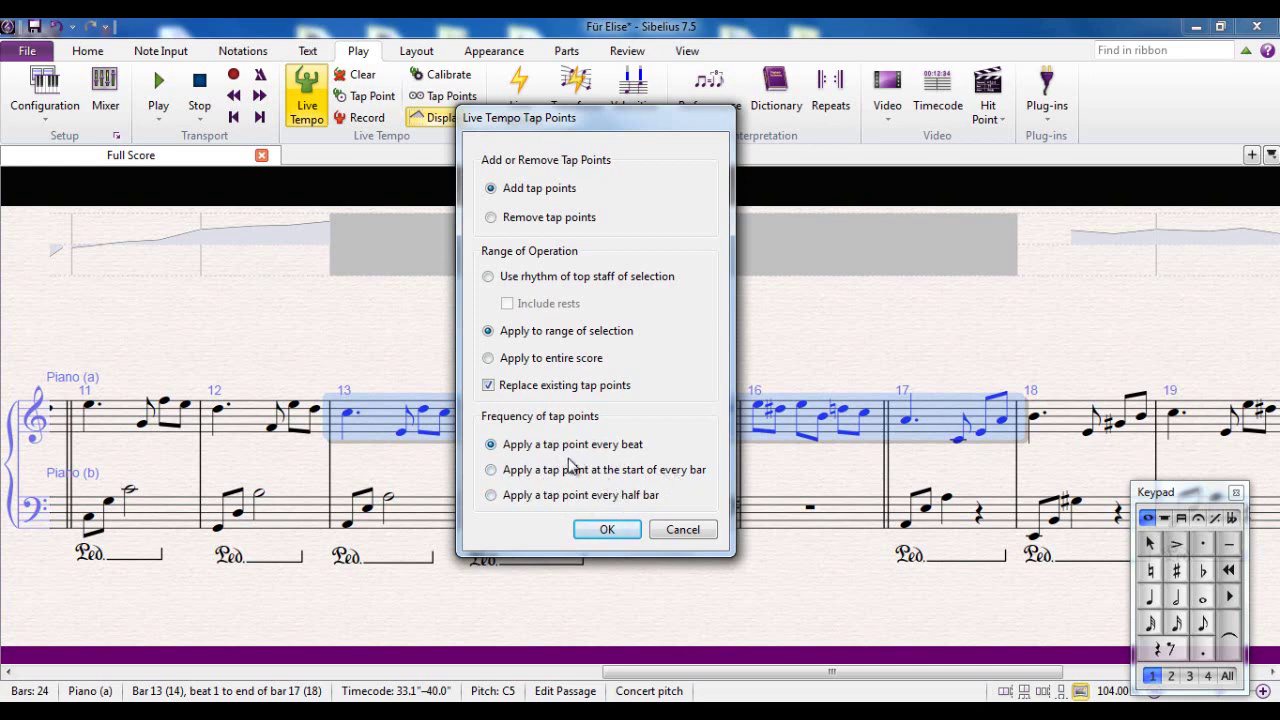
left_click(607, 530)
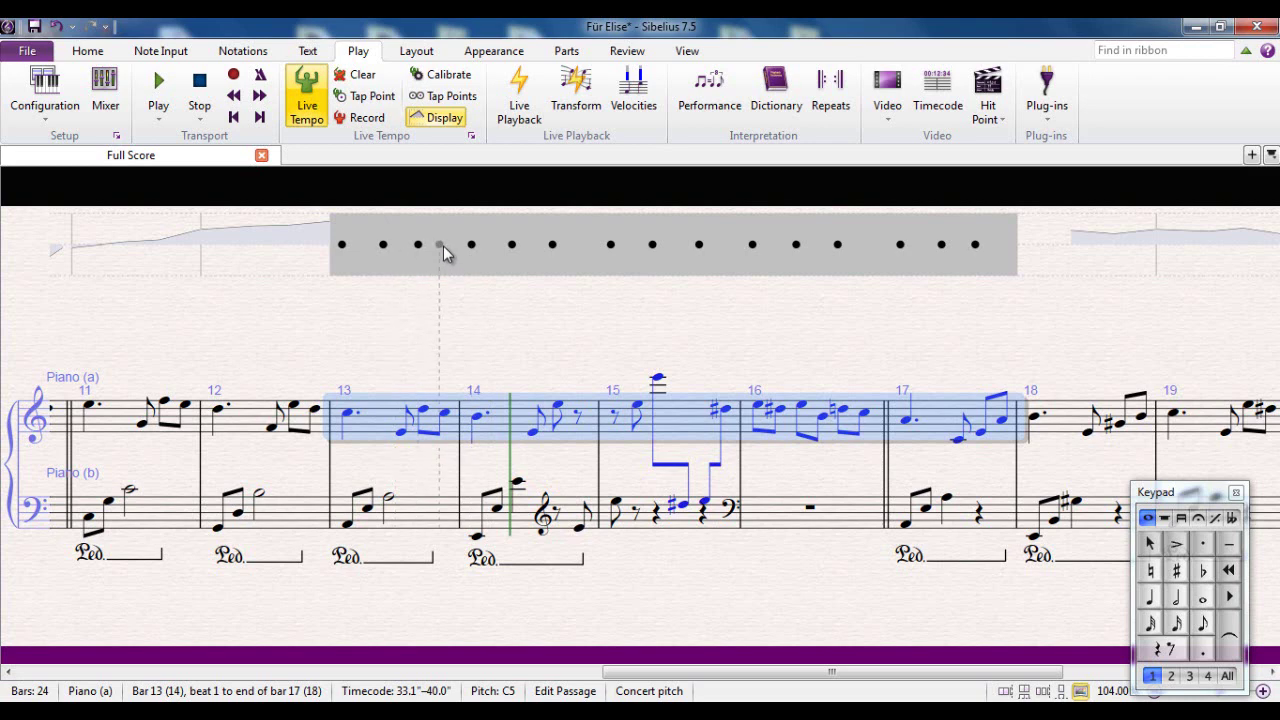
Deselect the bars and add six quaver tap points in the Live Tempo lane across bars 14–16
key("Escape")
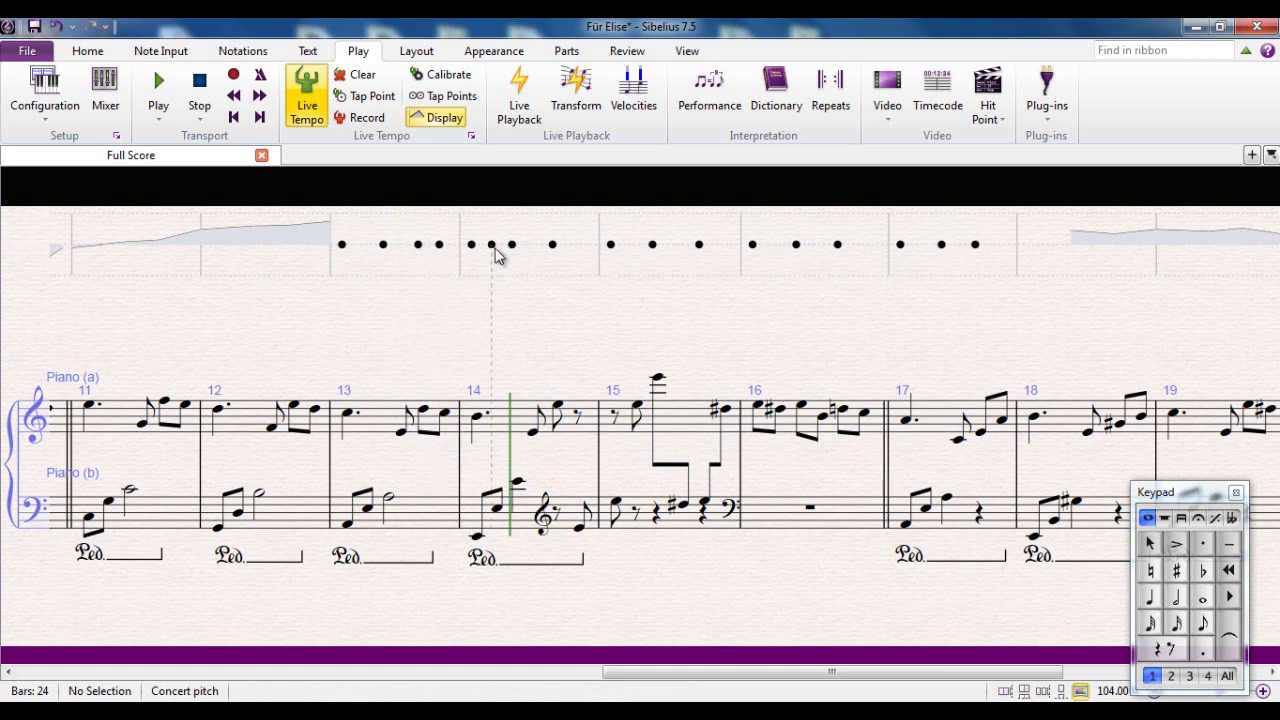
left_click(530, 254)
left_click(634, 252)
left_click(680, 252)
left_click(724, 252)
left_click(776, 252)
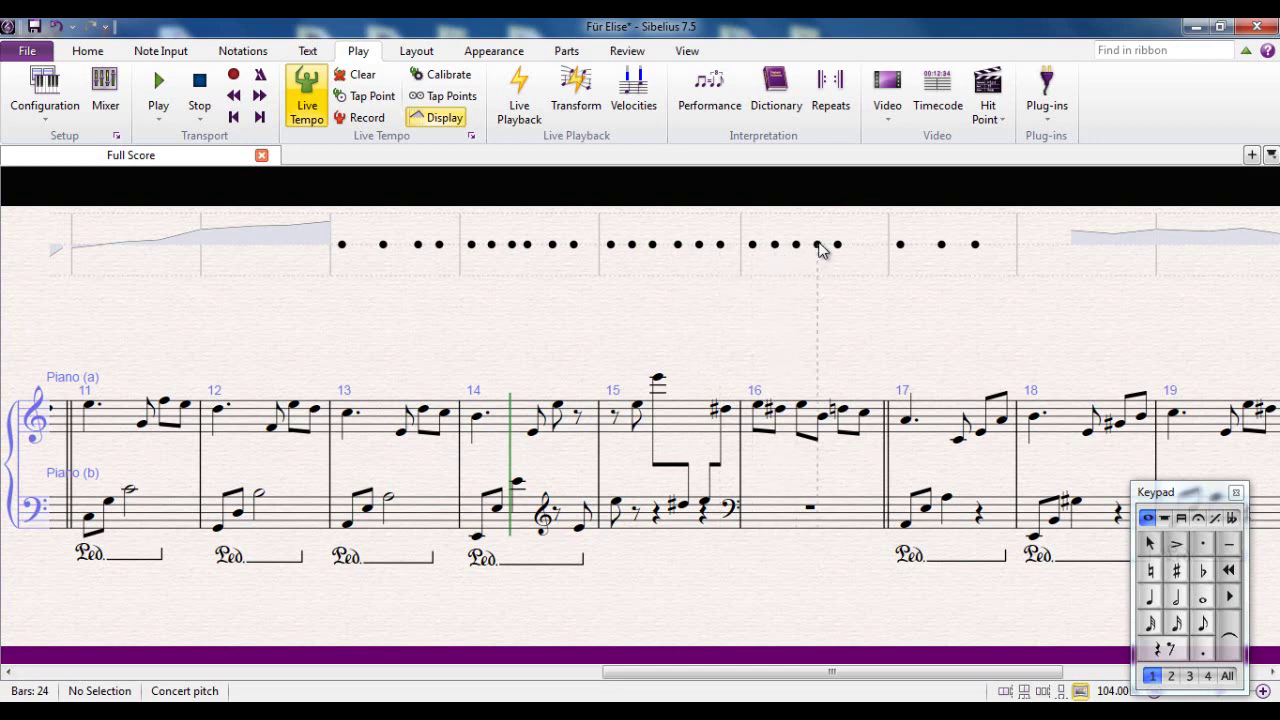
left_click(858, 250)
Move the playback line to the first note of bar 13
left_click(348, 412)
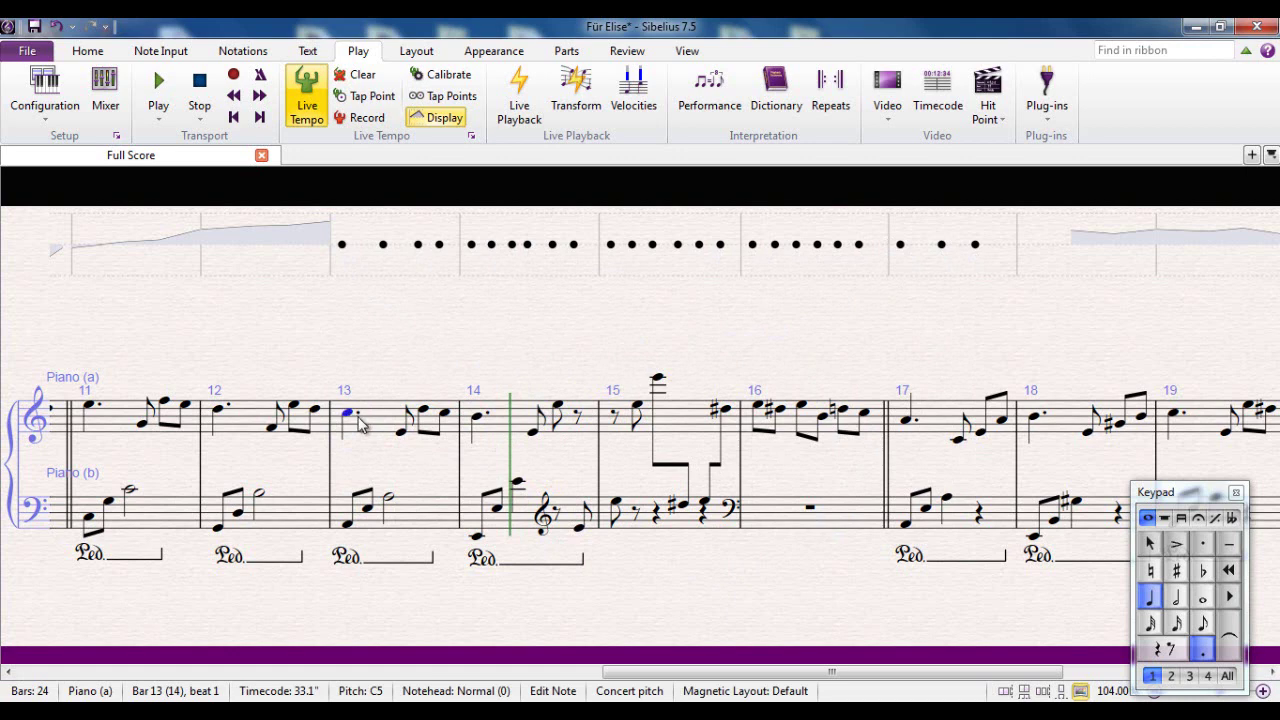
left_click(159, 118)
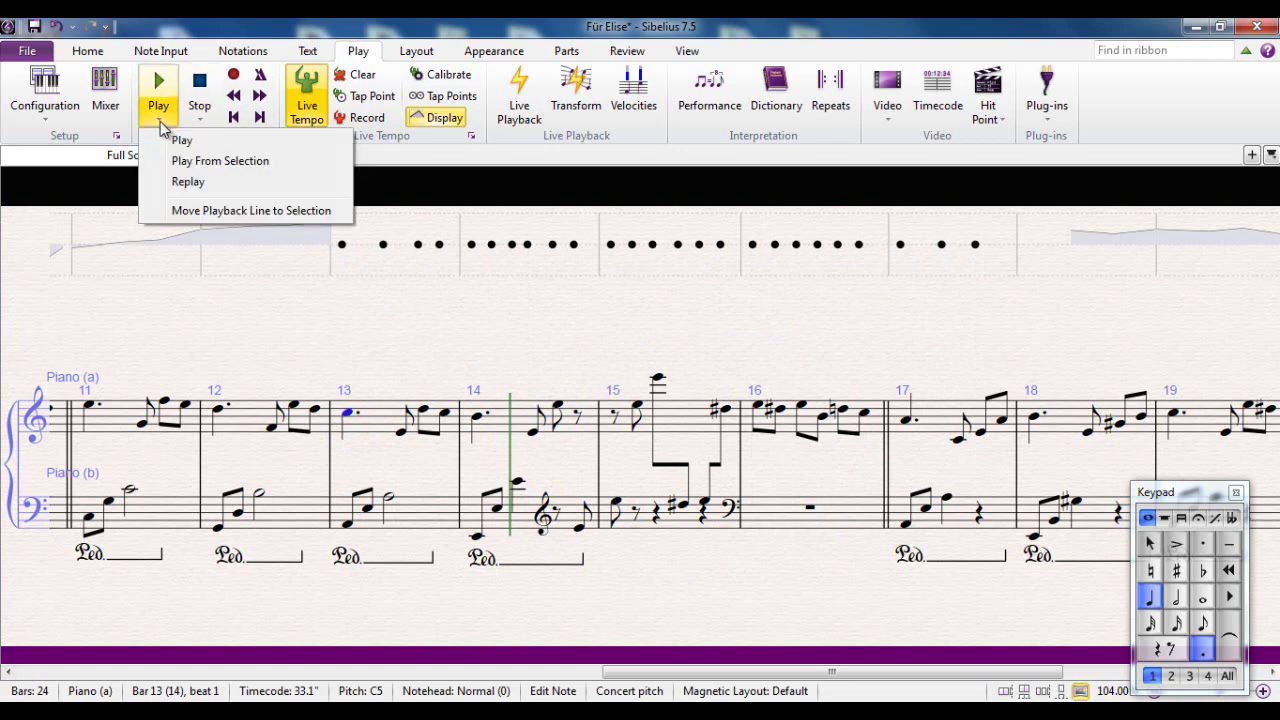
left_click(198, 211)
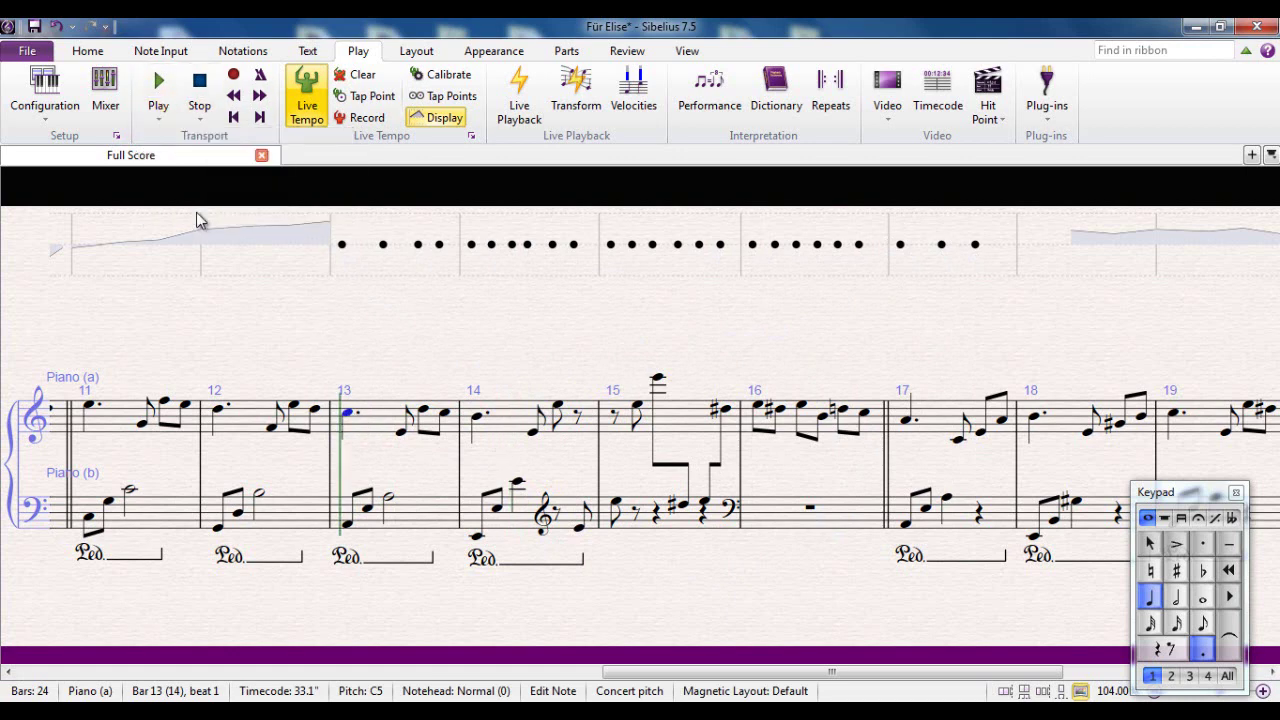
Record a new Live Tempo by tapping through bars 13–16, then stop recording
left_click(366, 118)
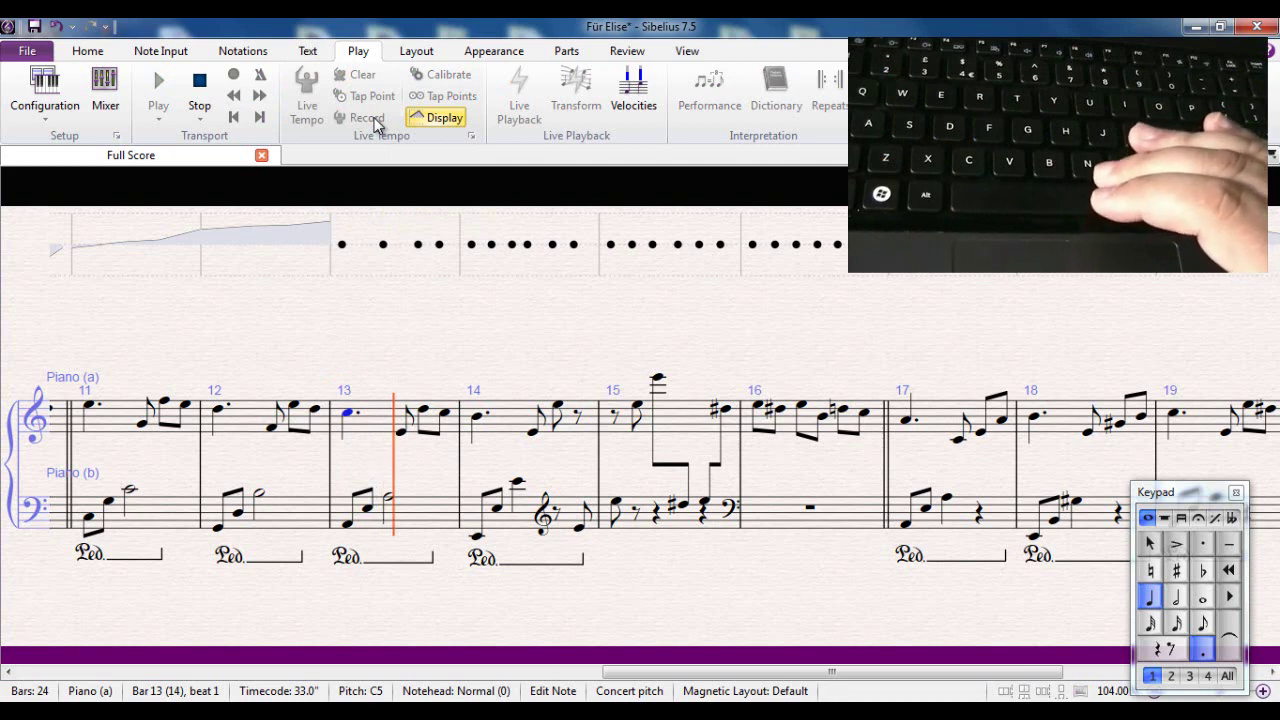
key("k")
key("k")
key("k")
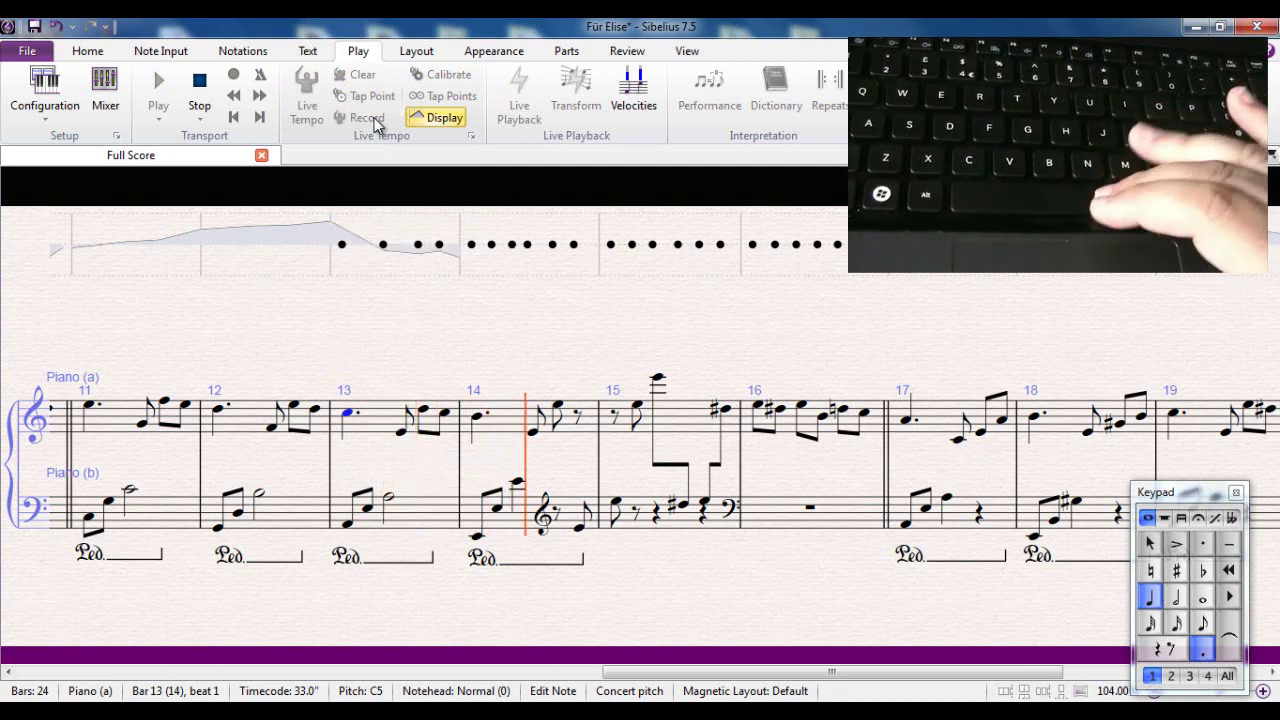
key("k")
key("k")
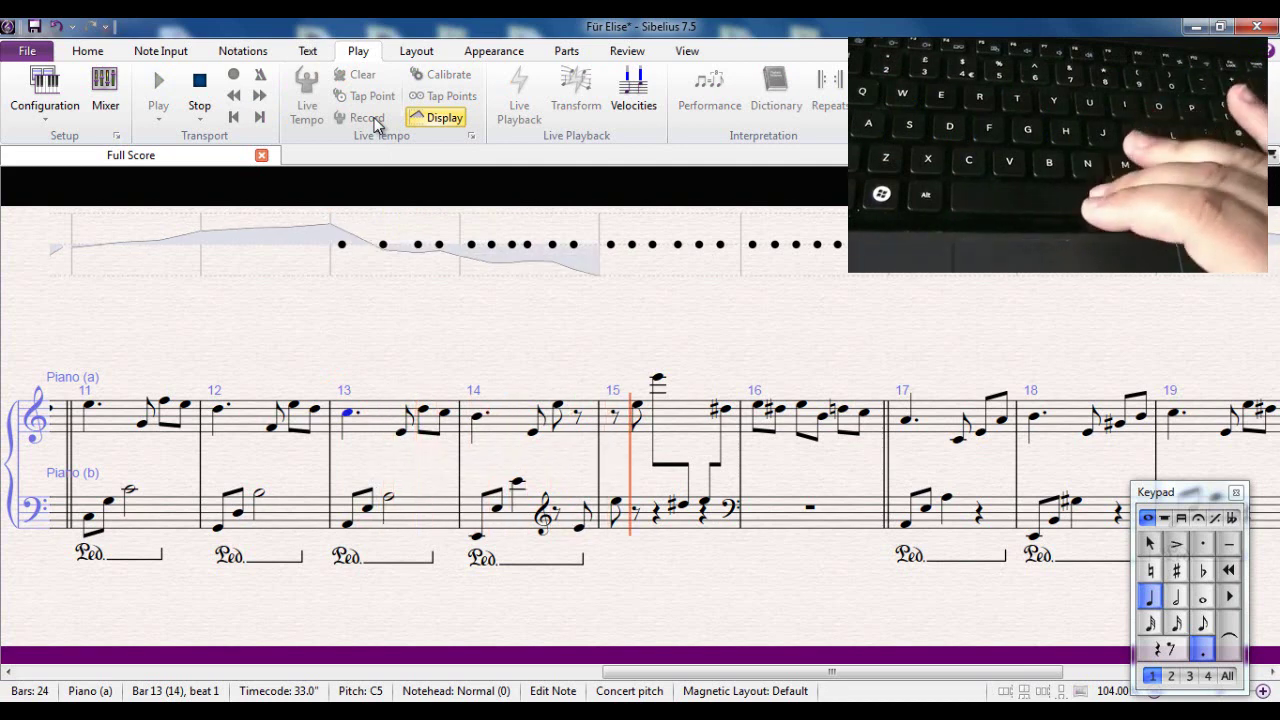
key("k")
key("k")
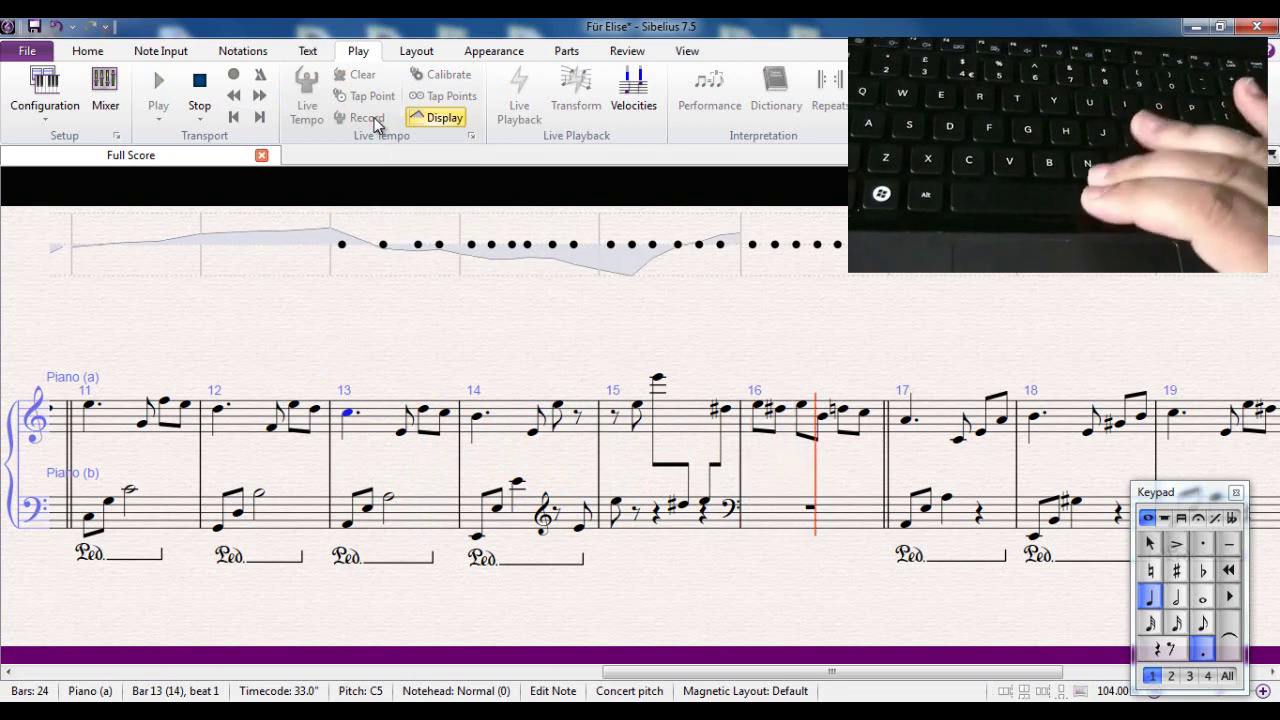
key("k")
key("k")
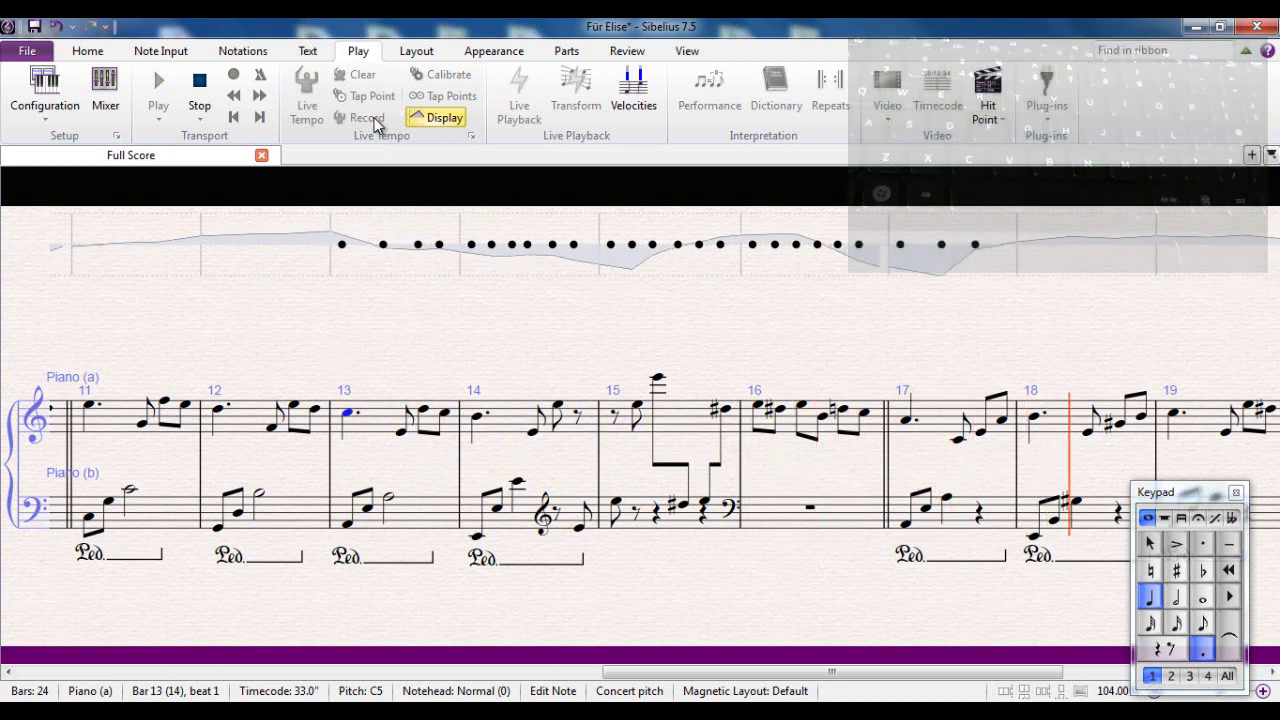
key("Escape")
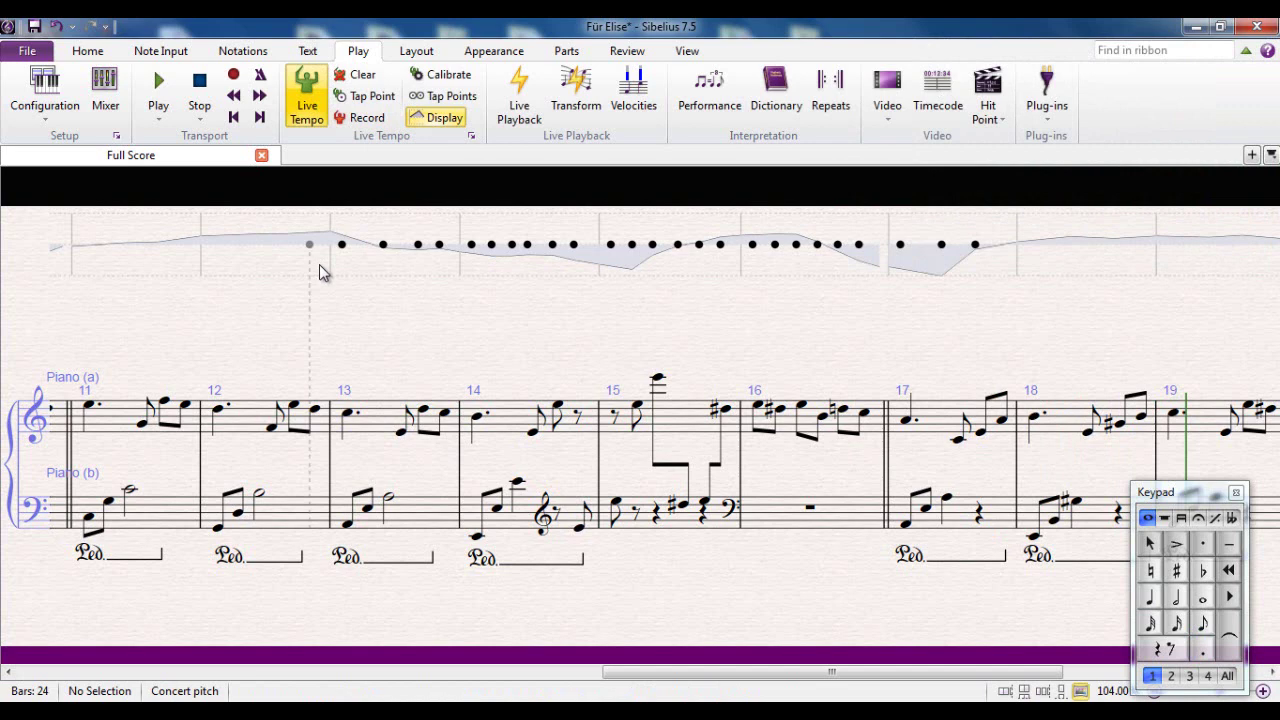
left_click(89, 407)
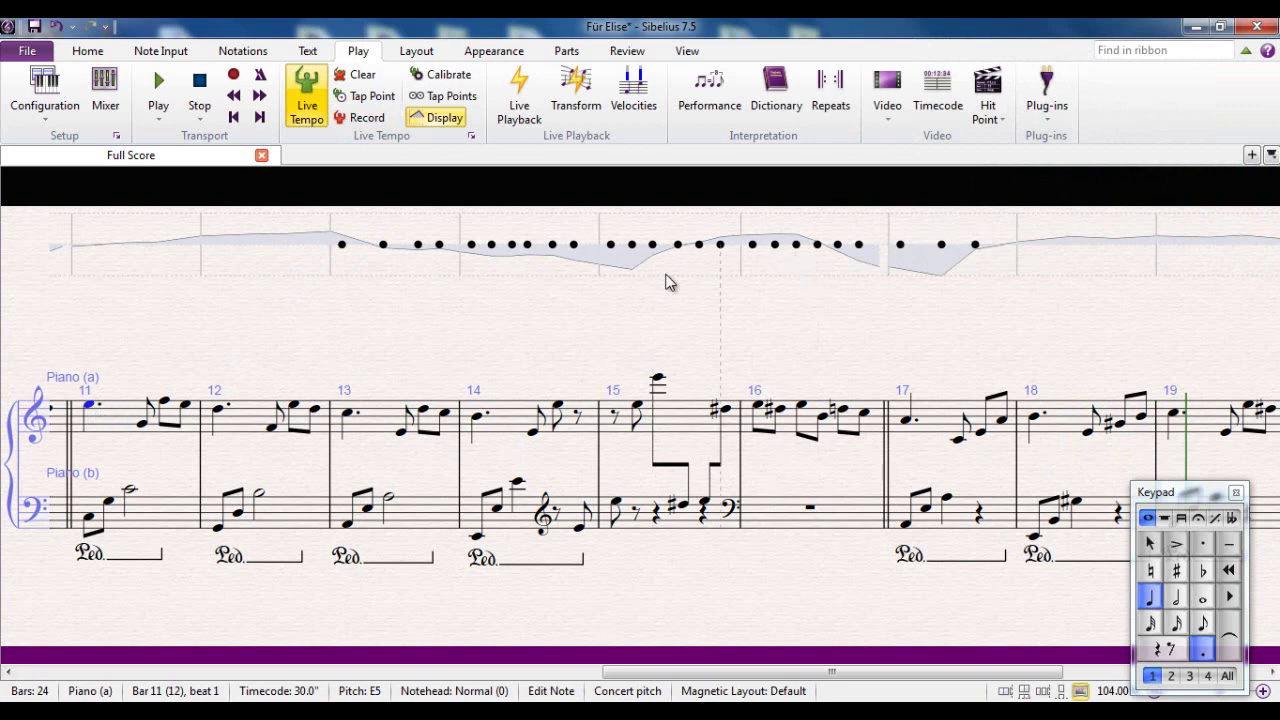
key("space")
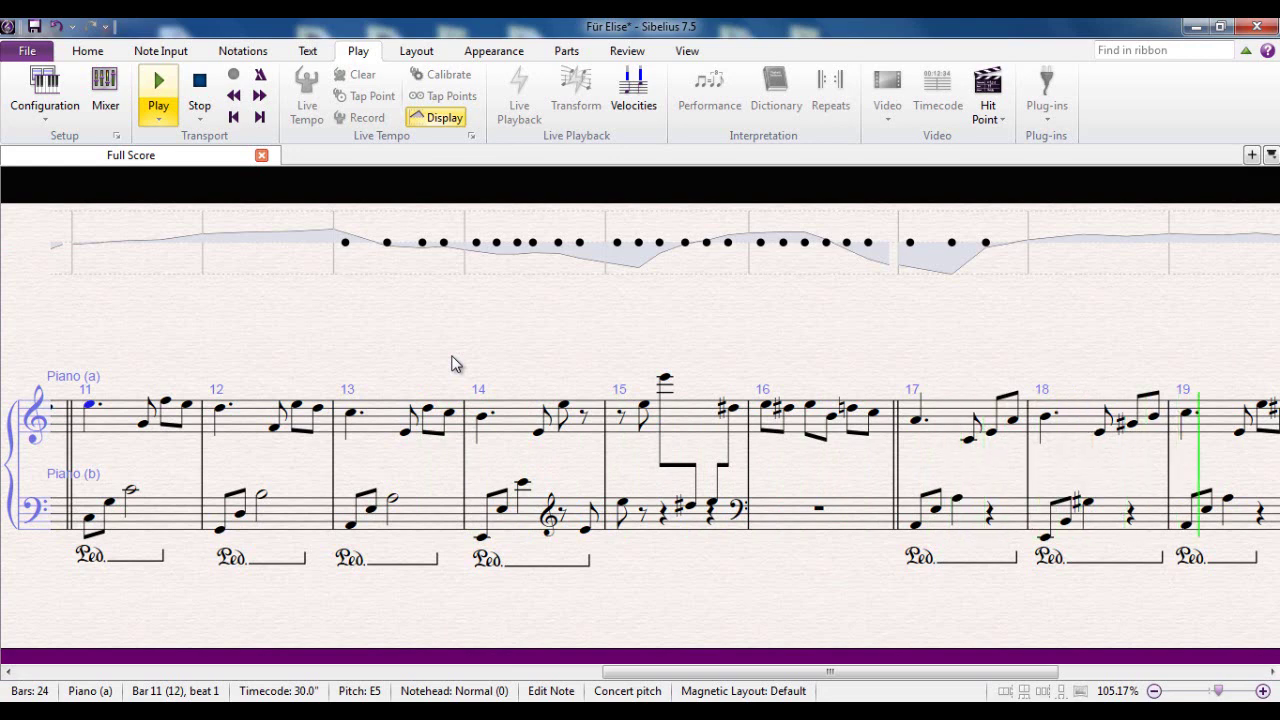
key("Escape")
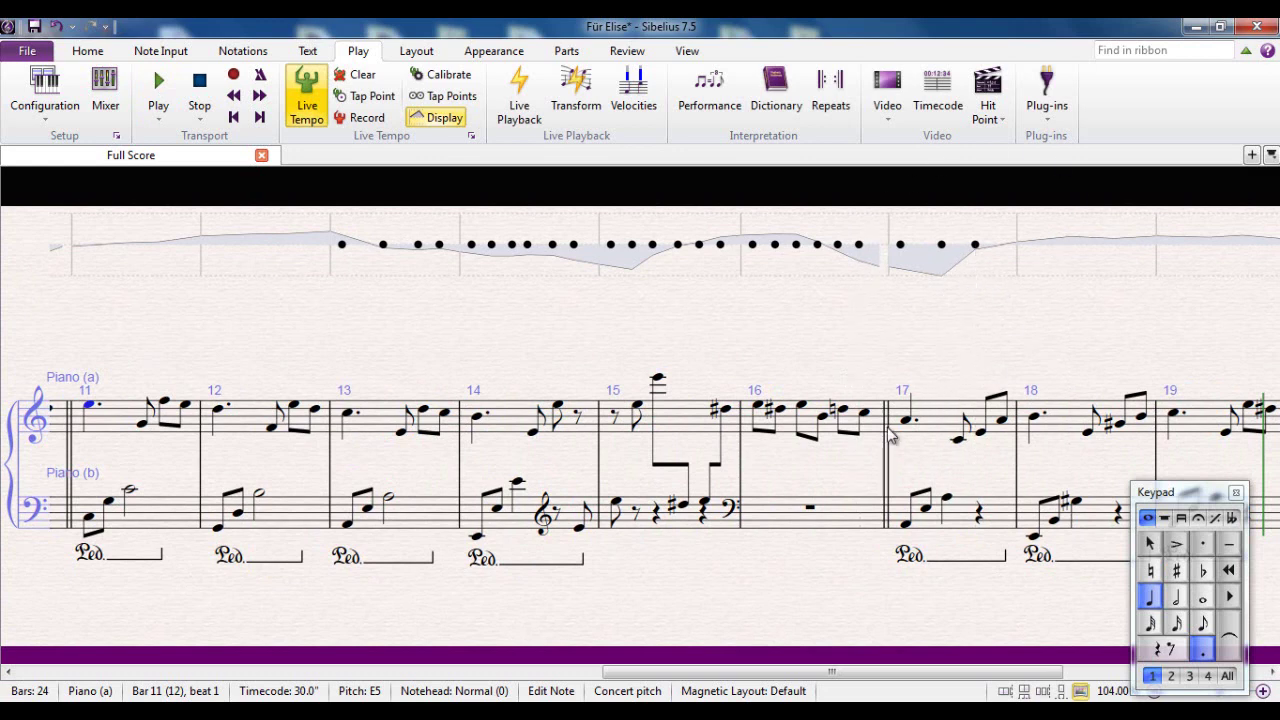
Scroll right to bar 23, then back to the beginning of the score
left_click_drag(620, 672, 820, 672)
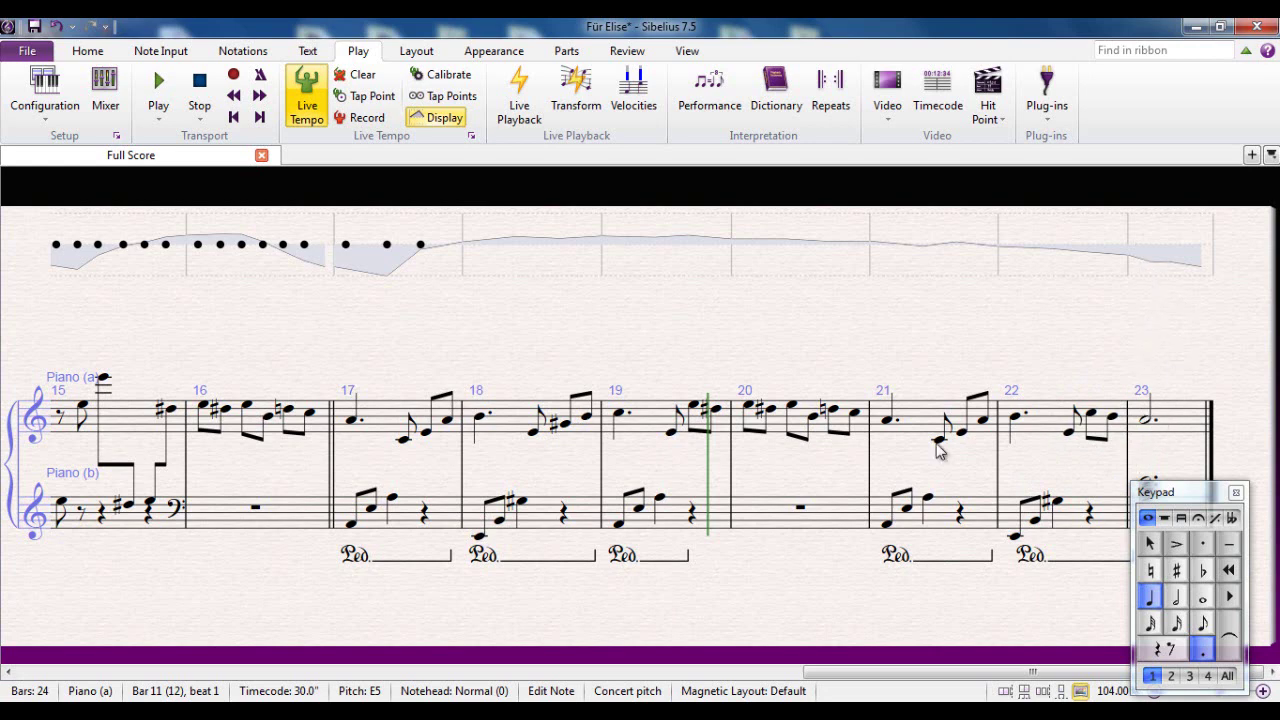
left_click_drag(850, 672, 240, 672)
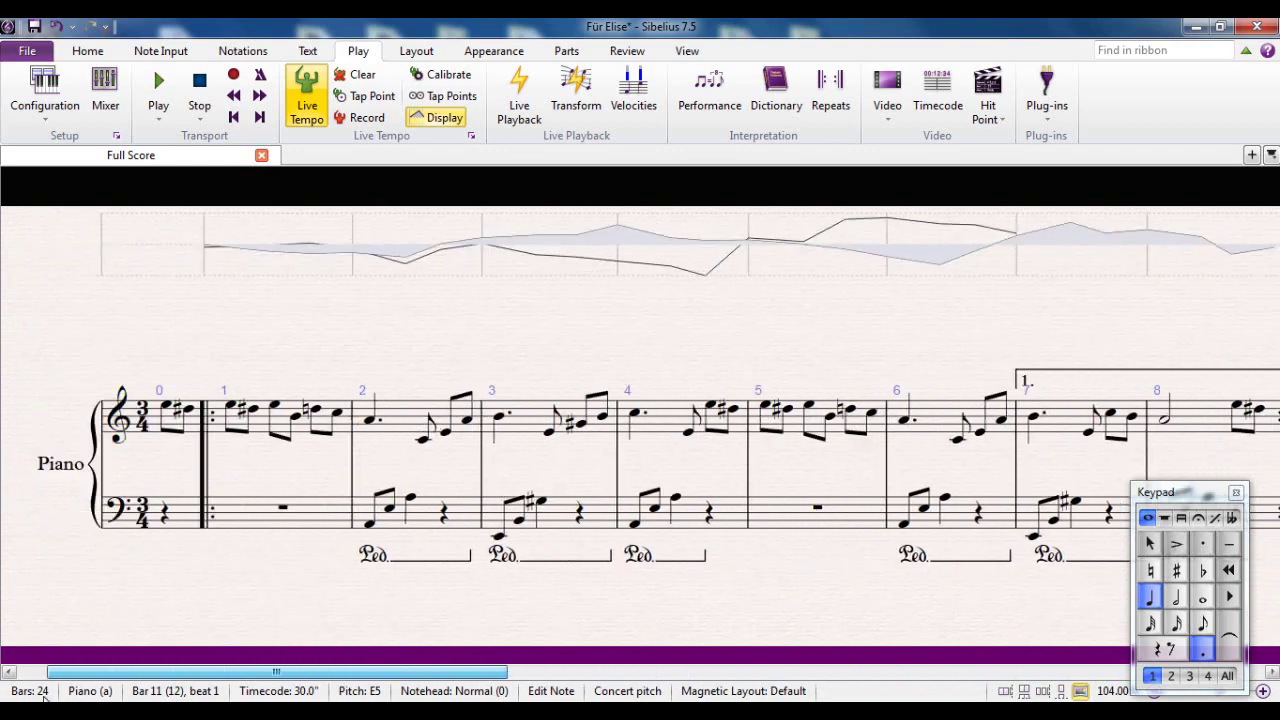